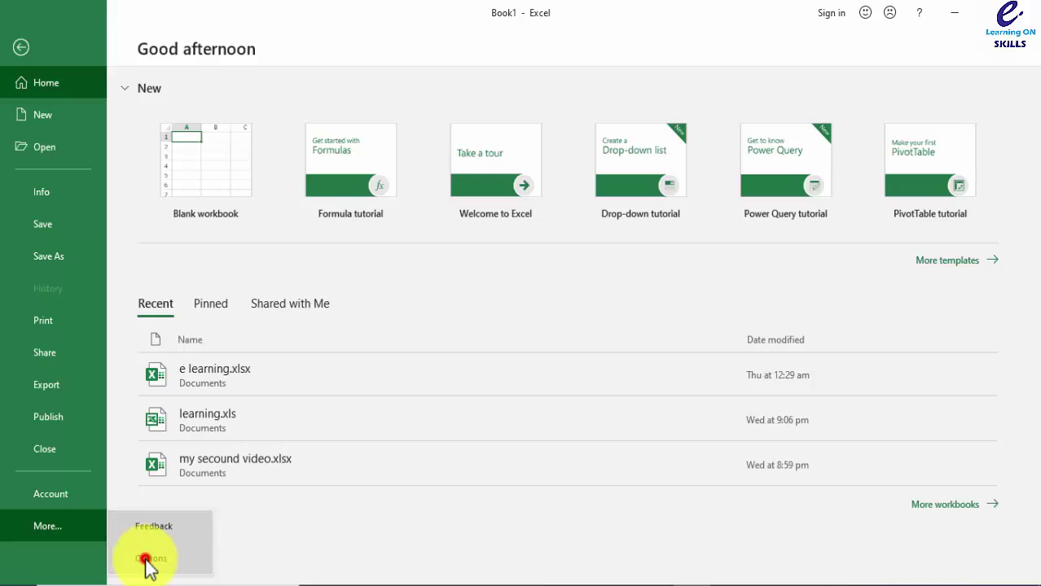
Step: Set the Office theme to Dark Gray in the general Excel options and apply it
click(144, 560)
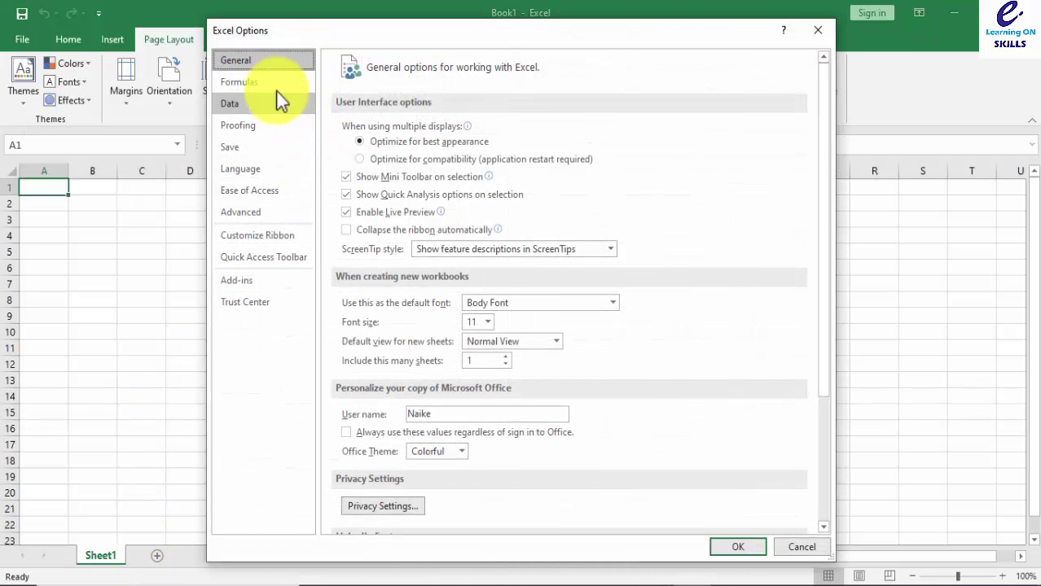
drag(303, 29, 228, 15)
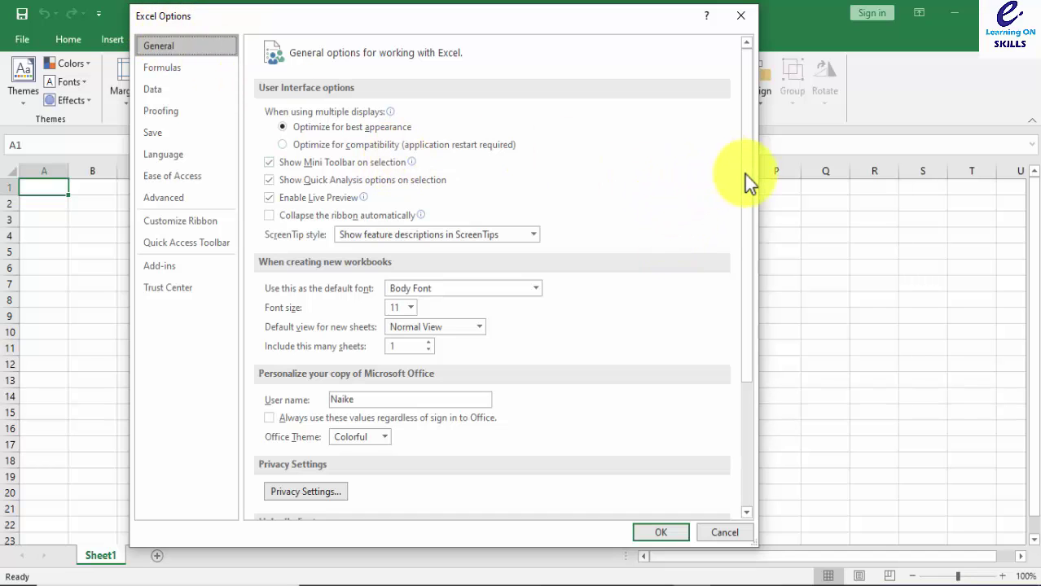
drag(744, 174, 762, 415)
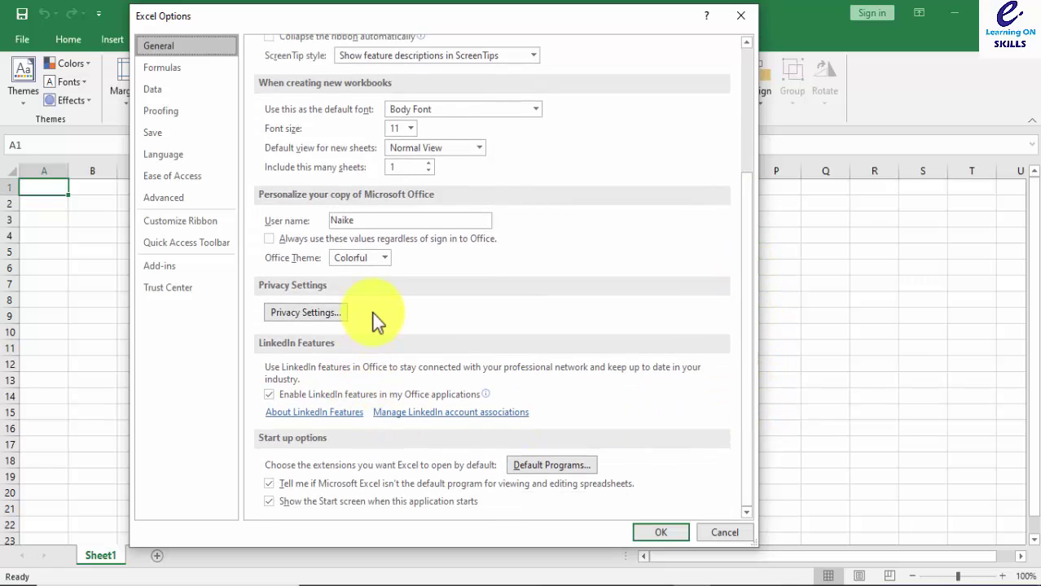
scroll(377, 320, up, 2)
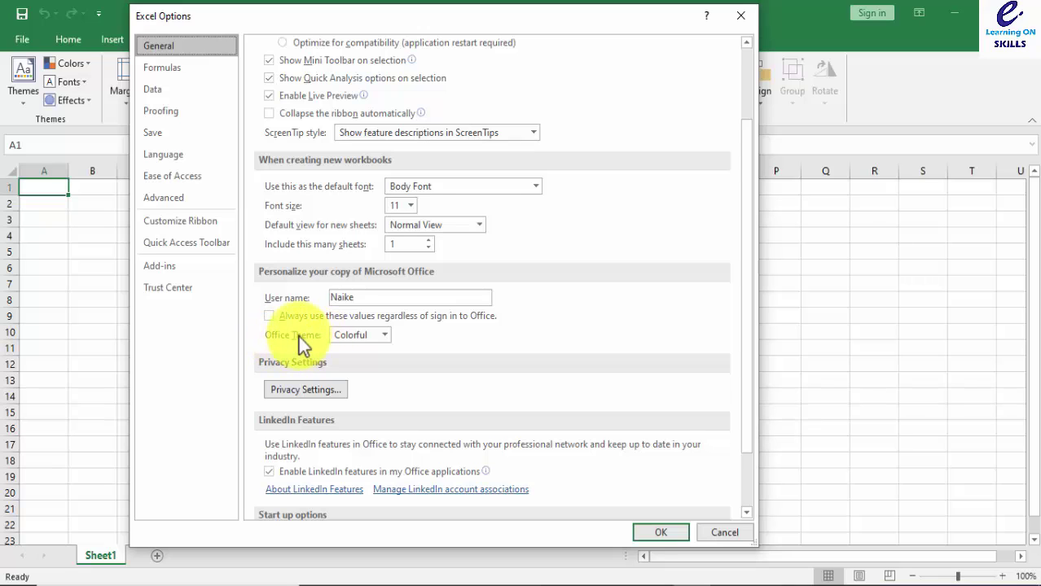
click(381, 335)
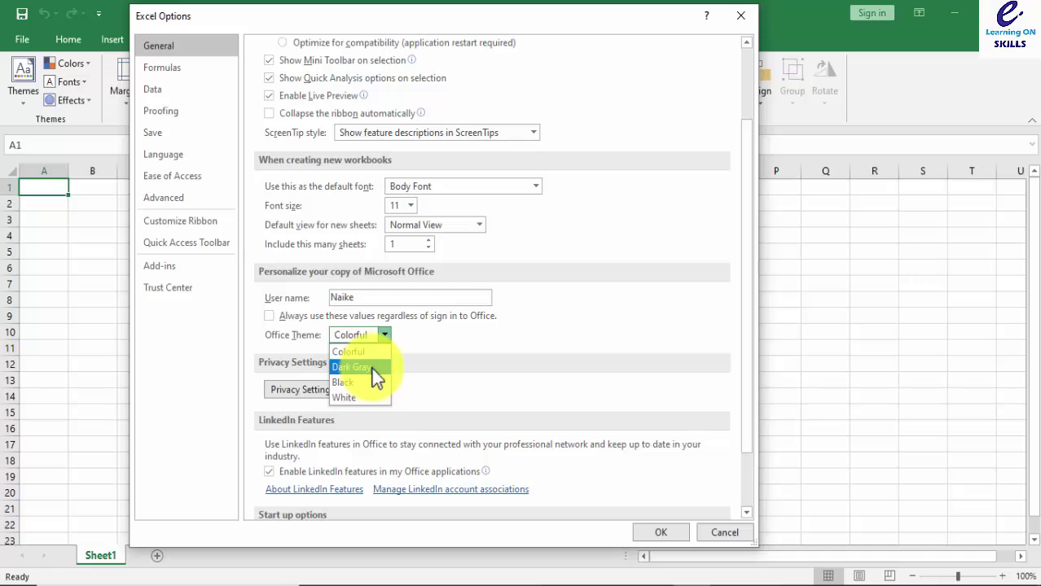
click(371, 368)
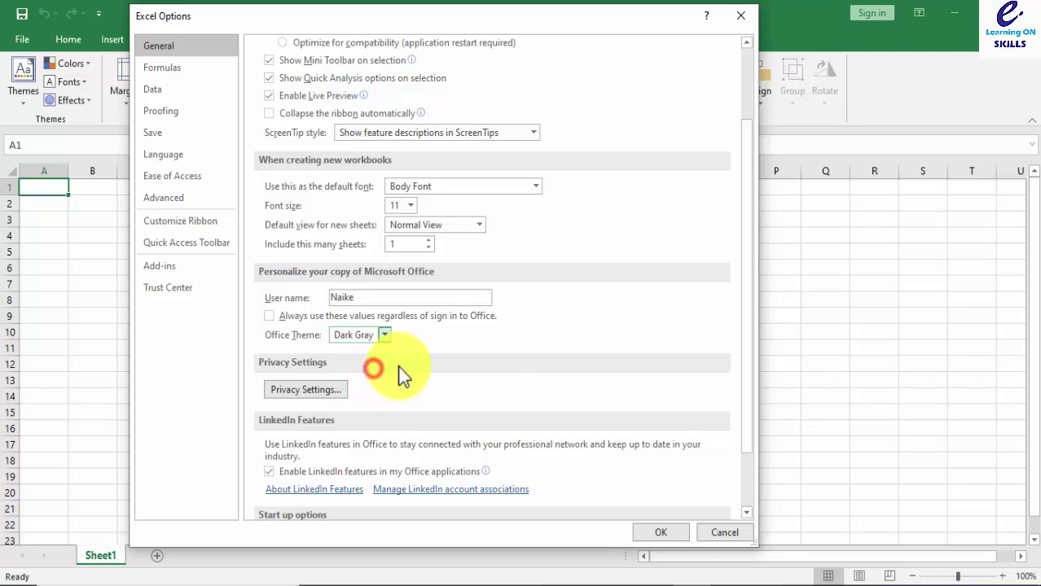
click(656, 531)
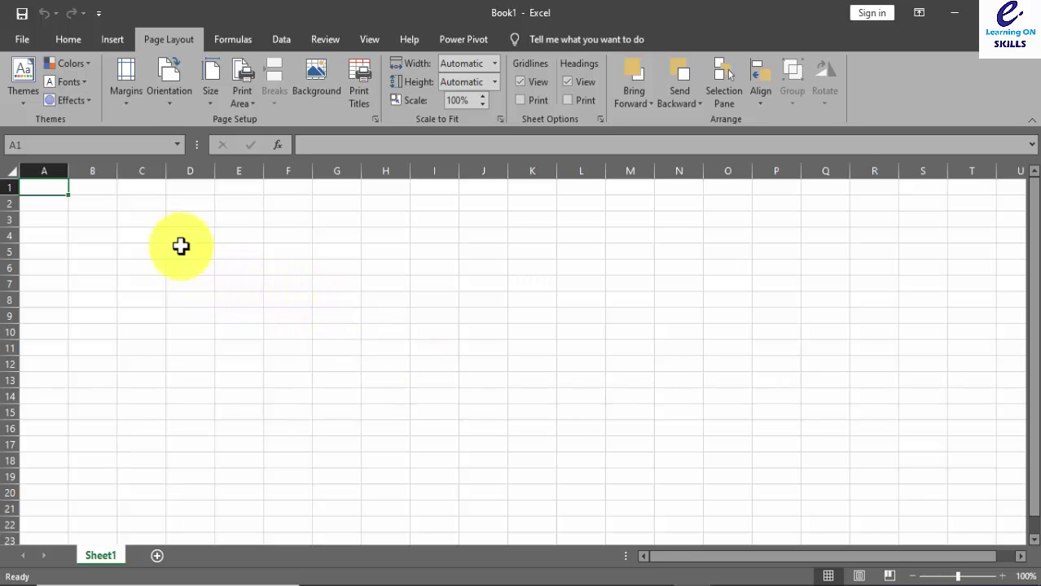
Step: Change the Office theme to Black in the general Excel options and apply it
click(24, 39)
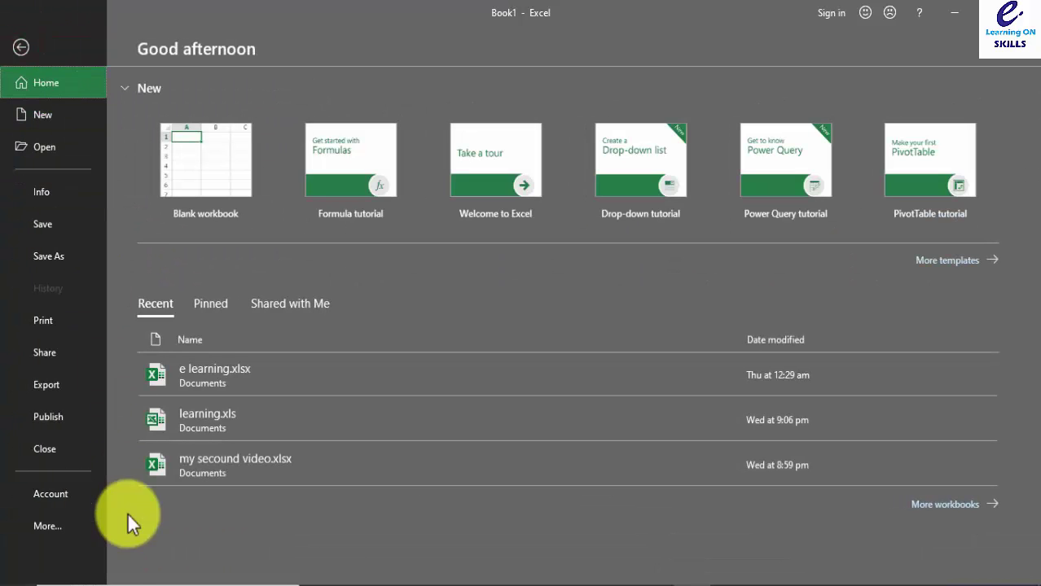
click(59, 523)
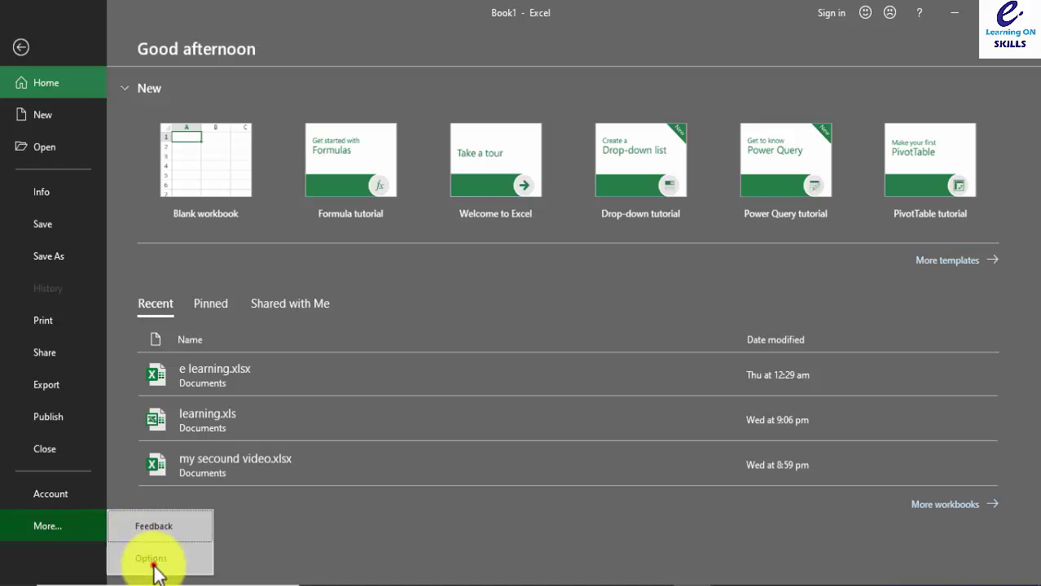
click(155, 560)
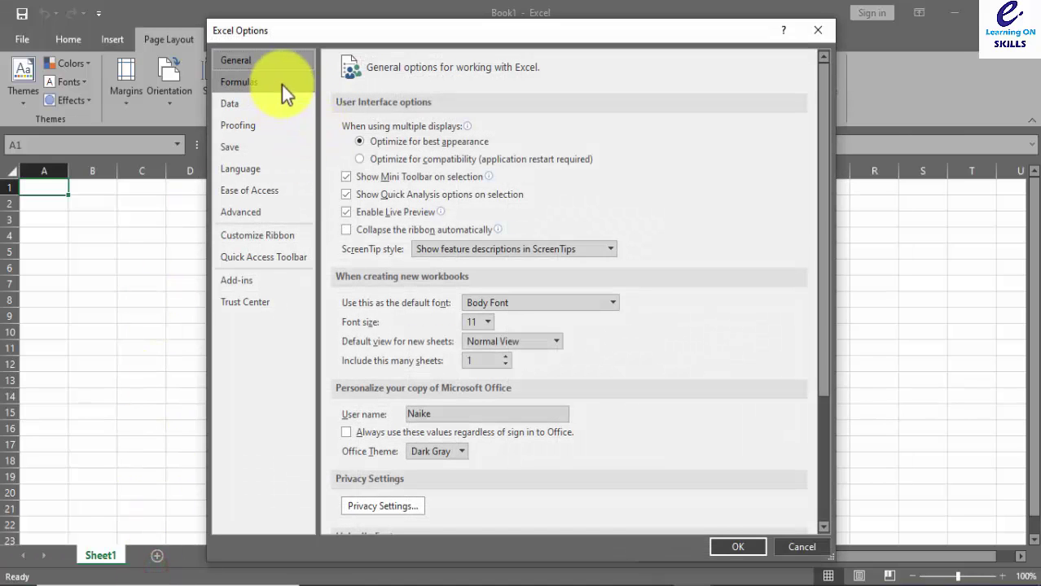
scroll(453, 306, down, 1)
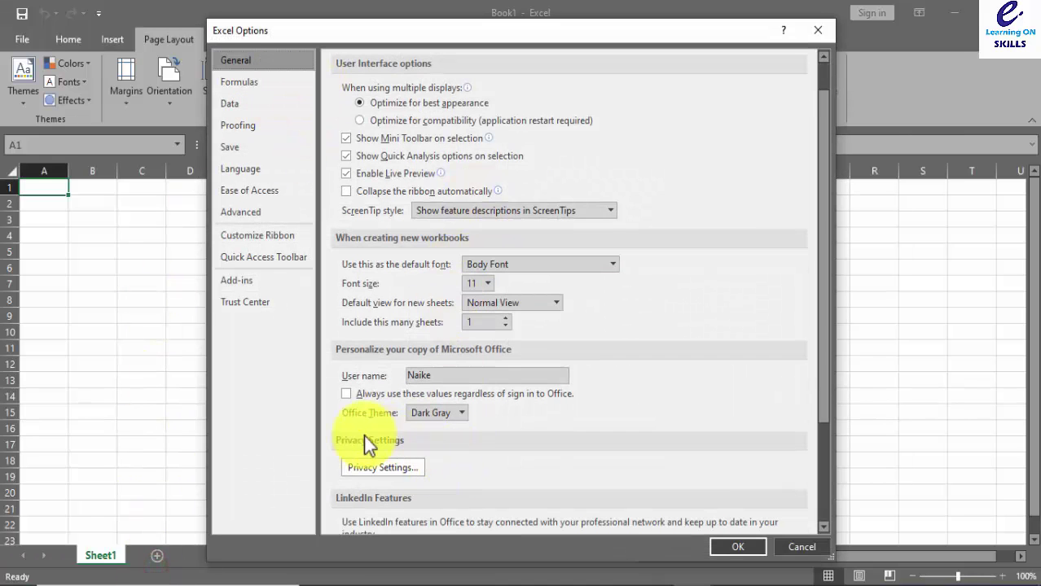
click(432, 413)
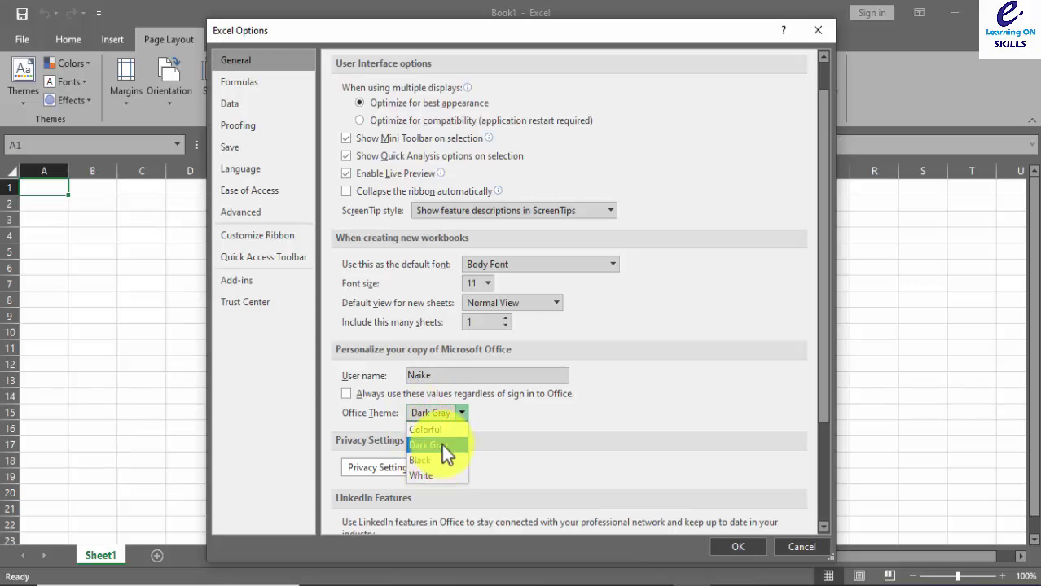
click(440, 461)
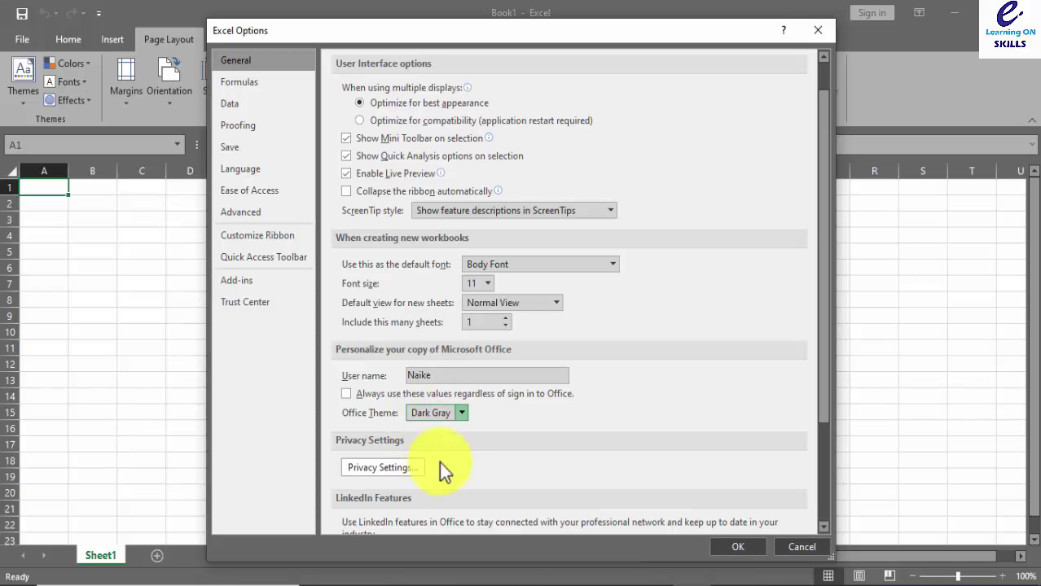
click(733, 545)
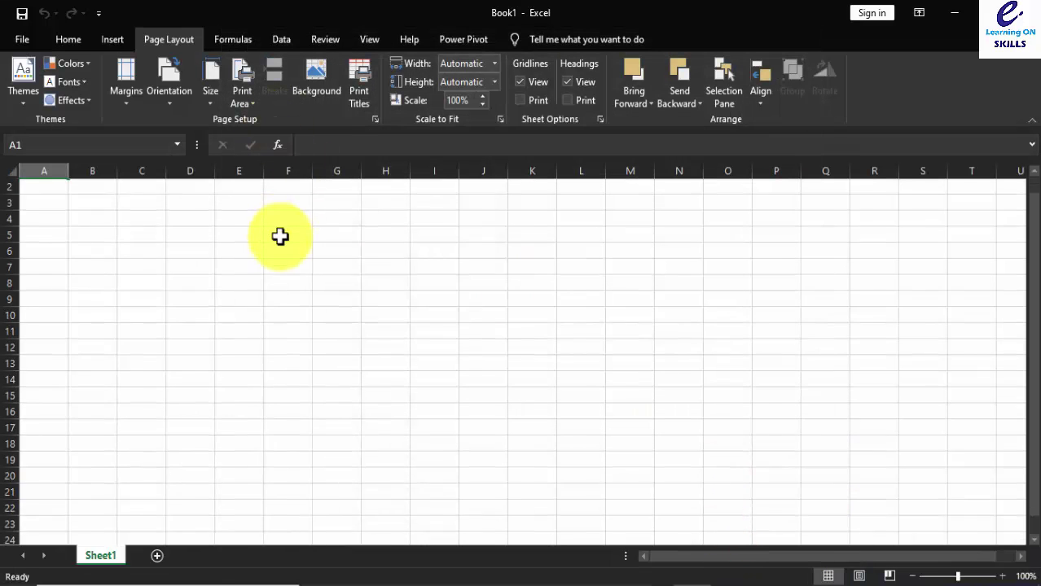
Step: Change the Office theme to White in the general Excel options and apply it
click(22, 39)
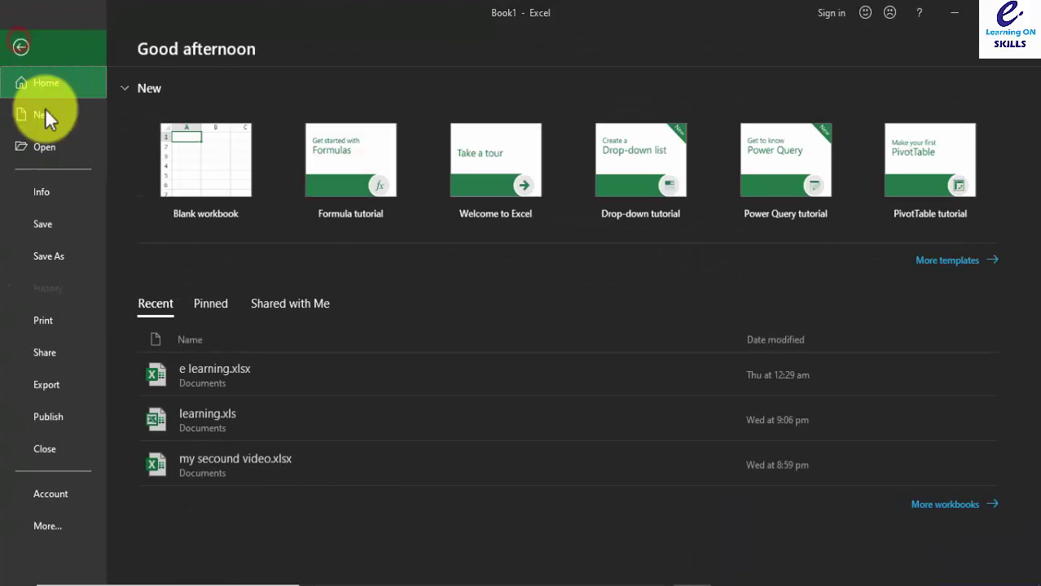
click(56, 523)
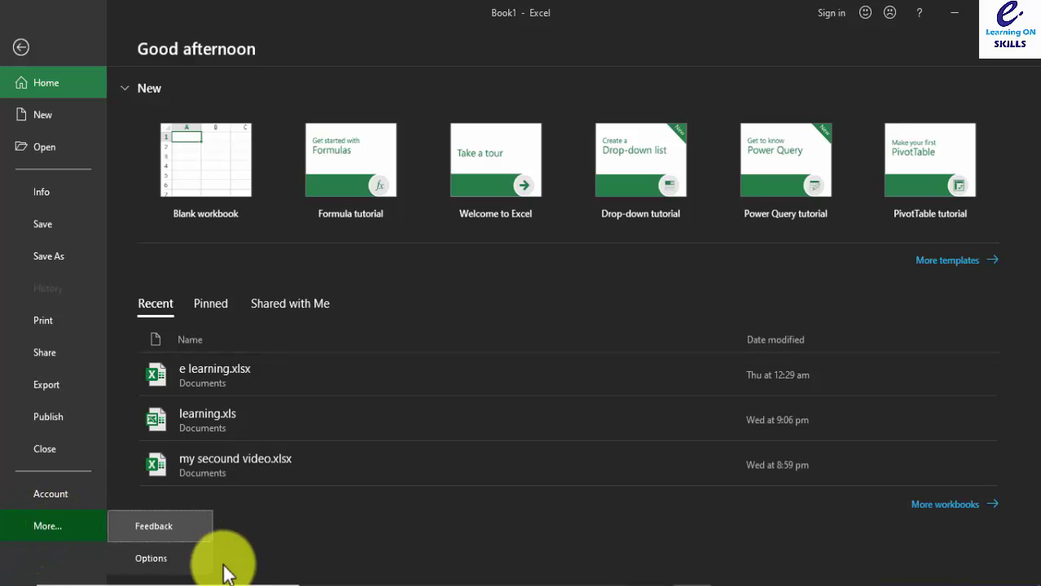
click(185, 559)
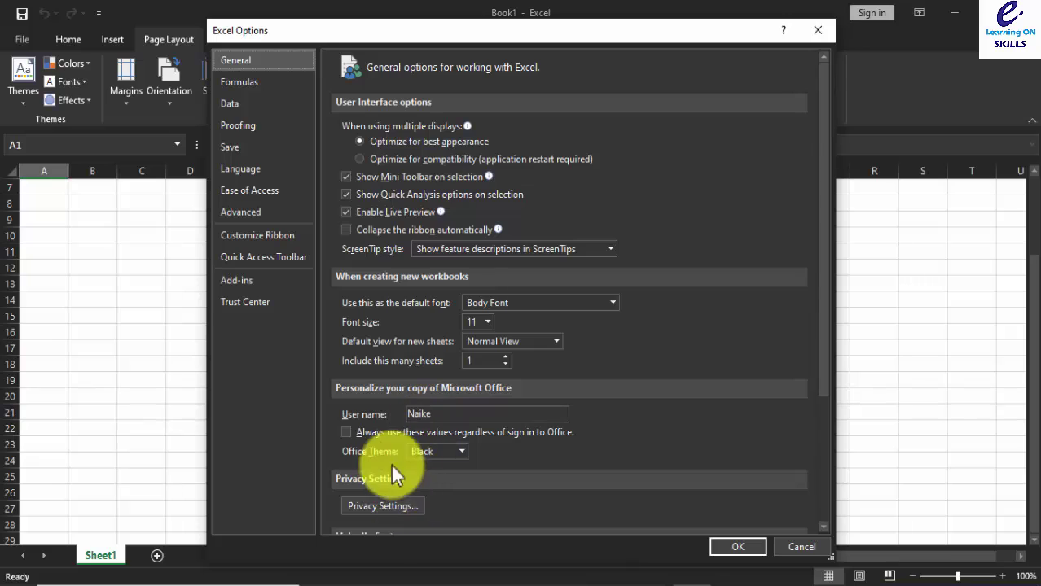
scroll(391, 463, down, 3)
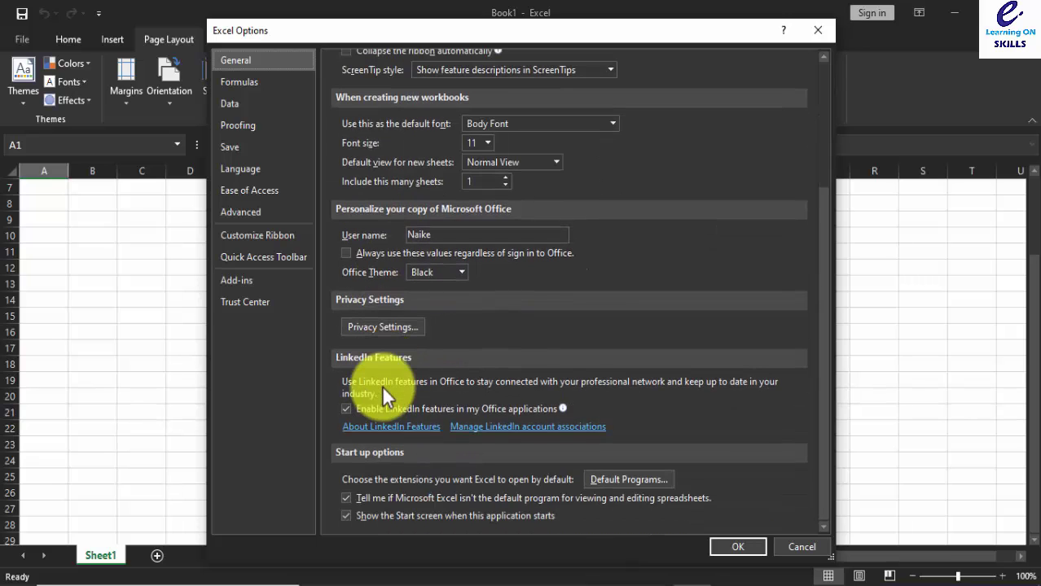
scroll(402, 320, up, 1)
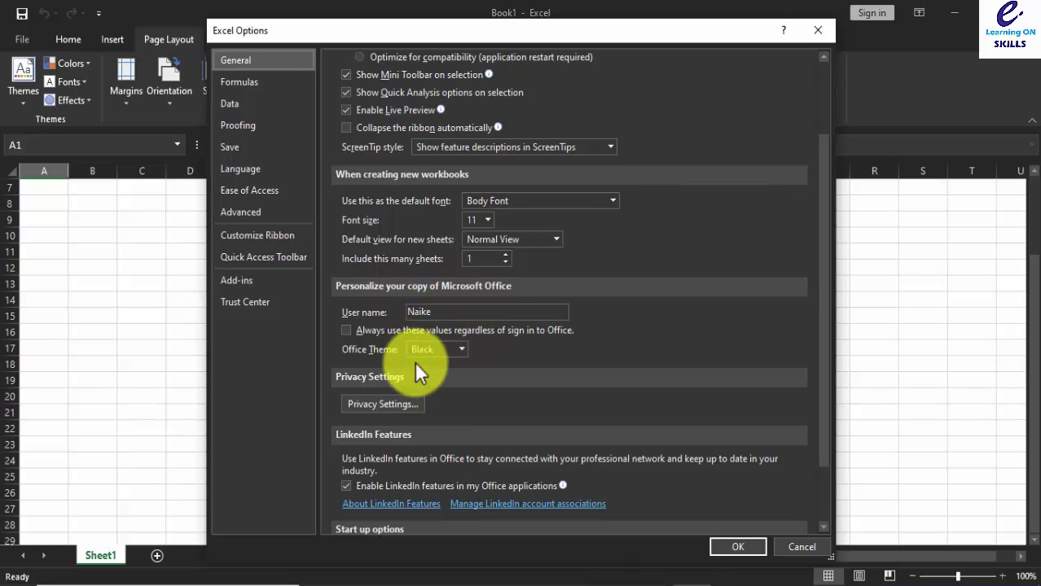
click(423, 349)
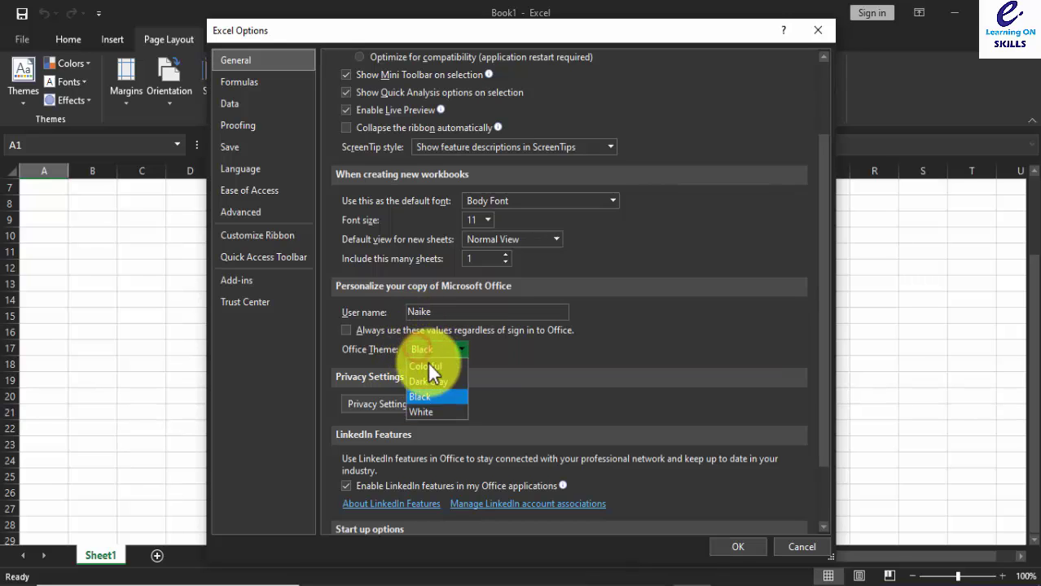
click(432, 413)
click(738, 548)
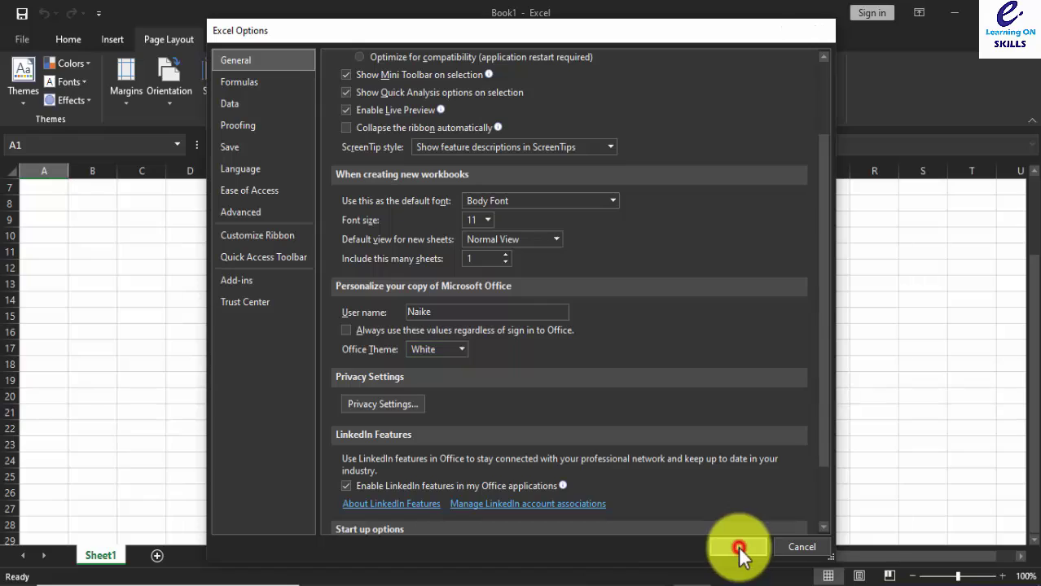
scroll(420, 319, up, 2)
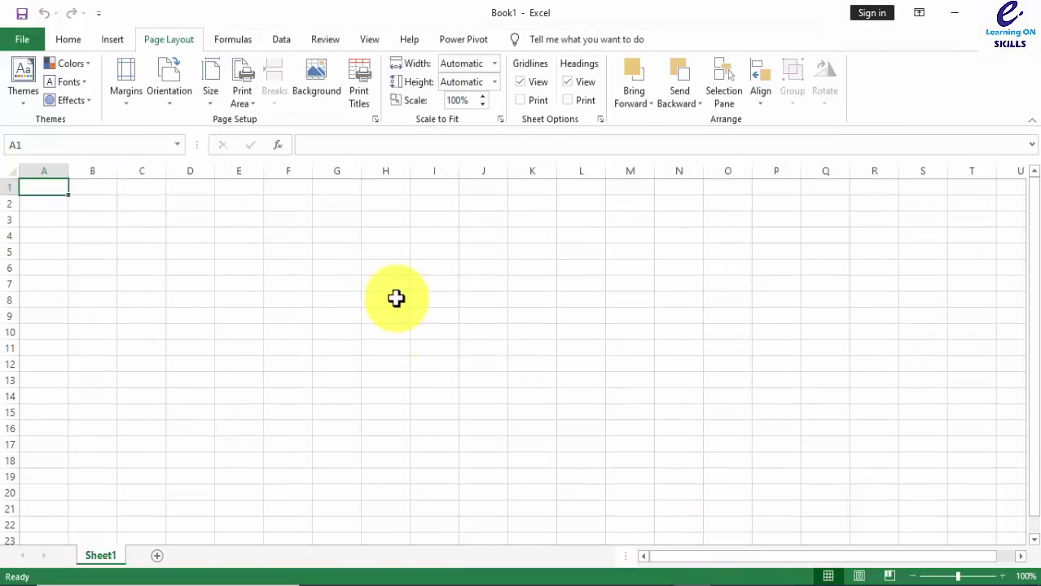
Step: Set the Office theme back to Colorful in the general Excel options and apply it
click(23, 39)
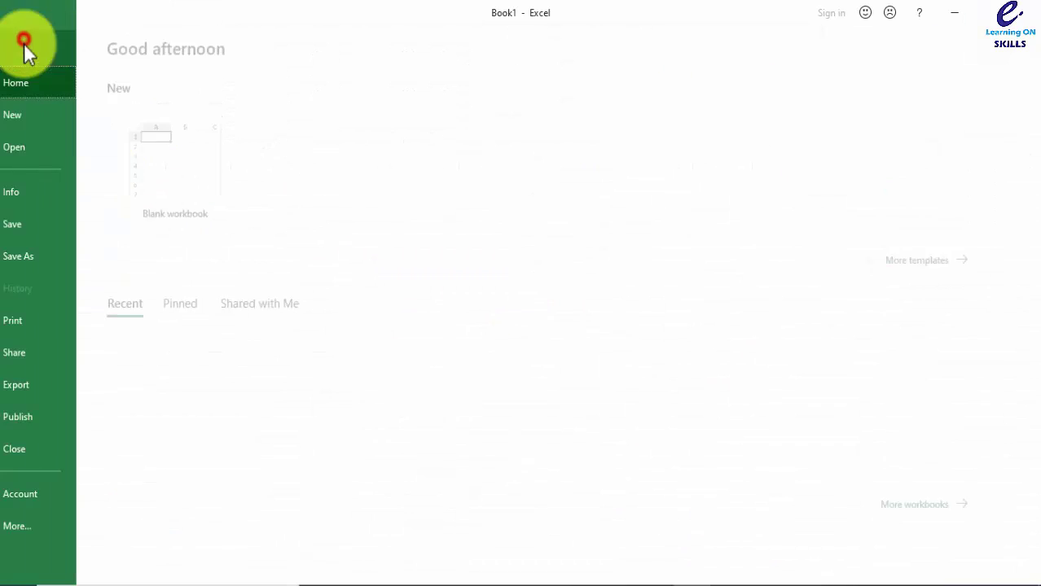
click(59, 531)
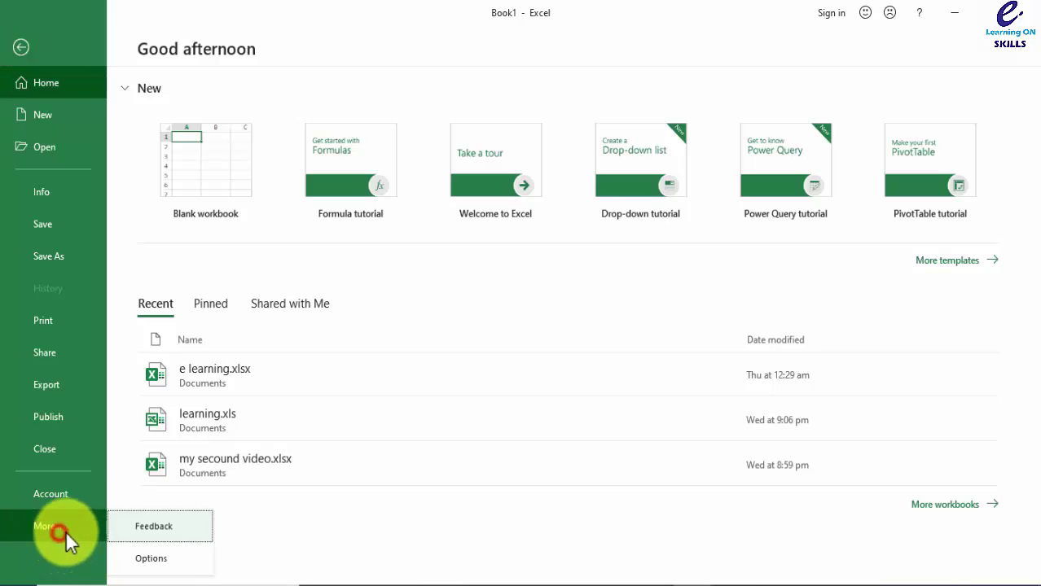
click(174, 563)
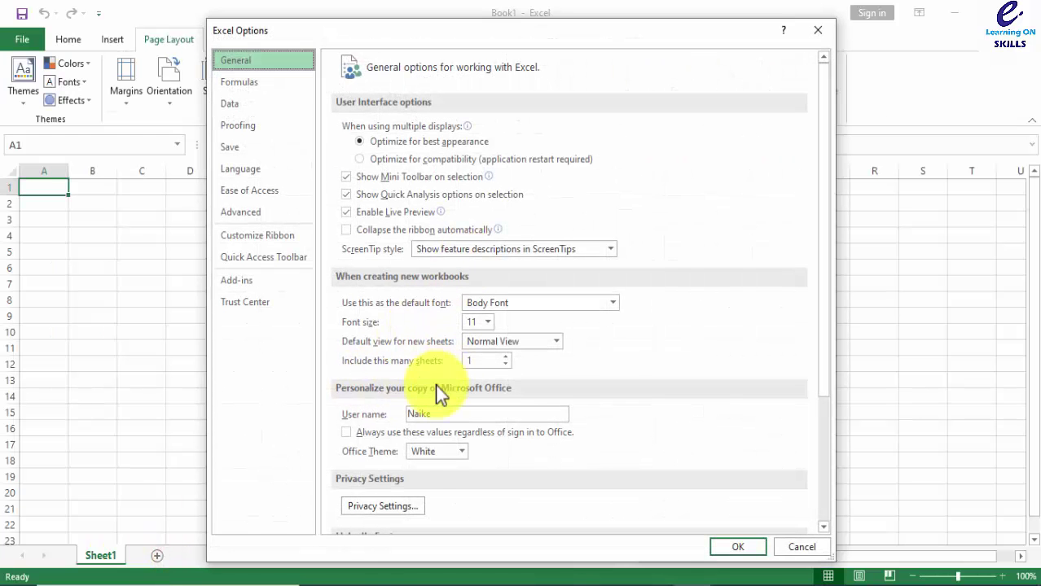
click(462, 451)
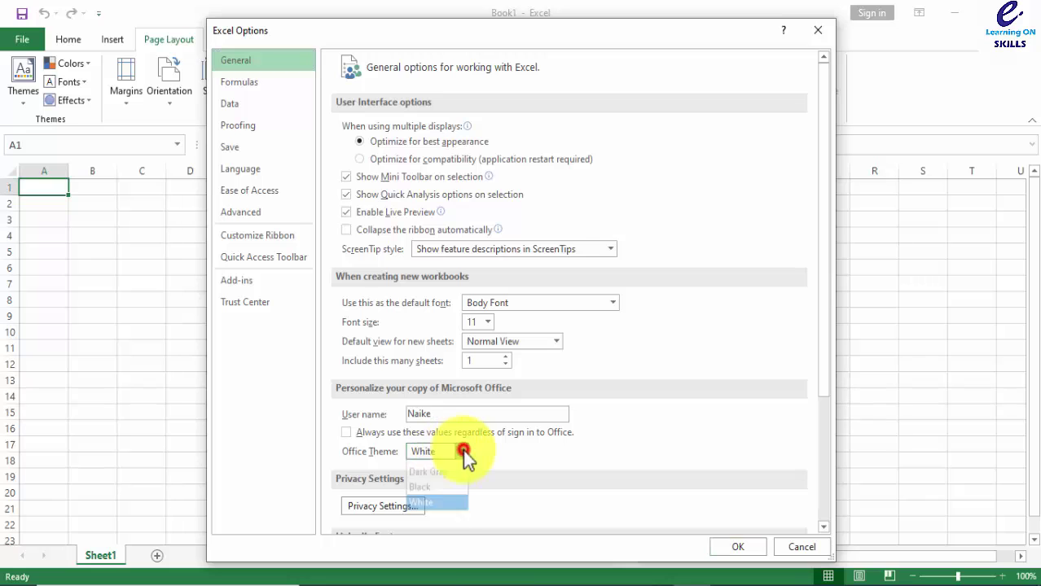
click(447, 464)
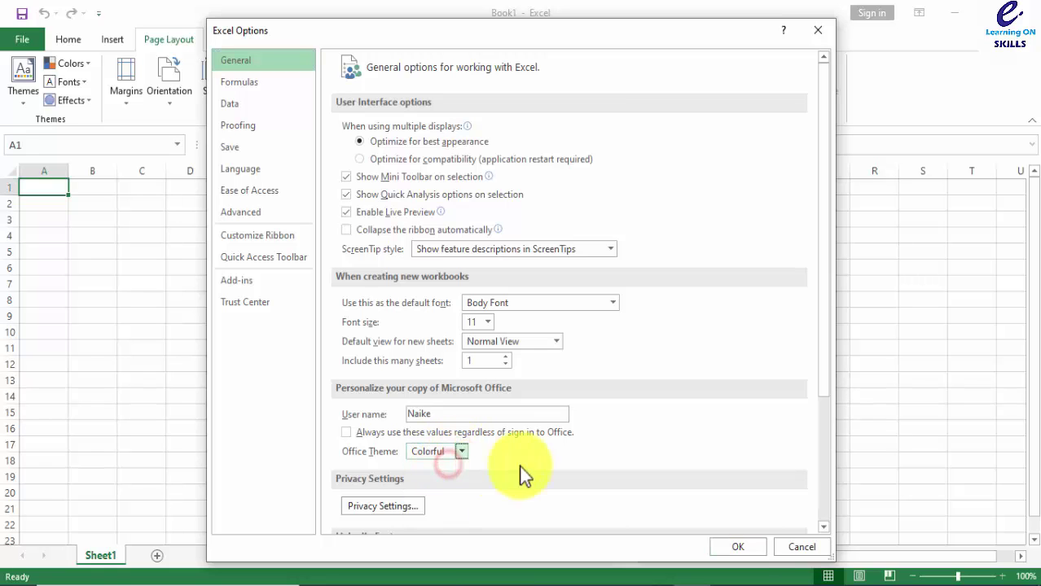
click(745, 547)
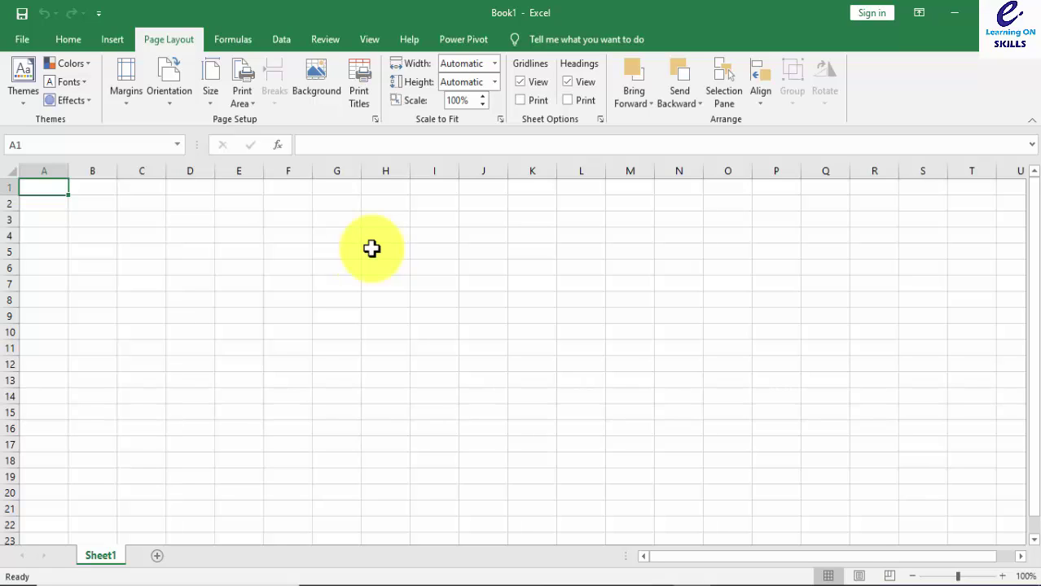
Step: Add an AutoCorrect entry in the Proofing options that replaces "e" with "E learning ON" and apply it
click(25, 42)
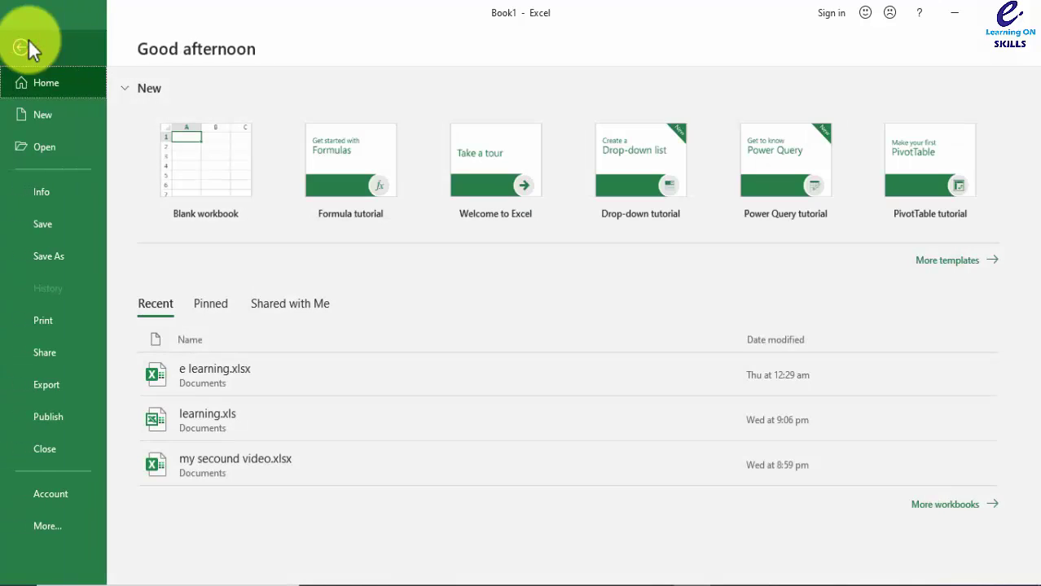
click(45, 526)
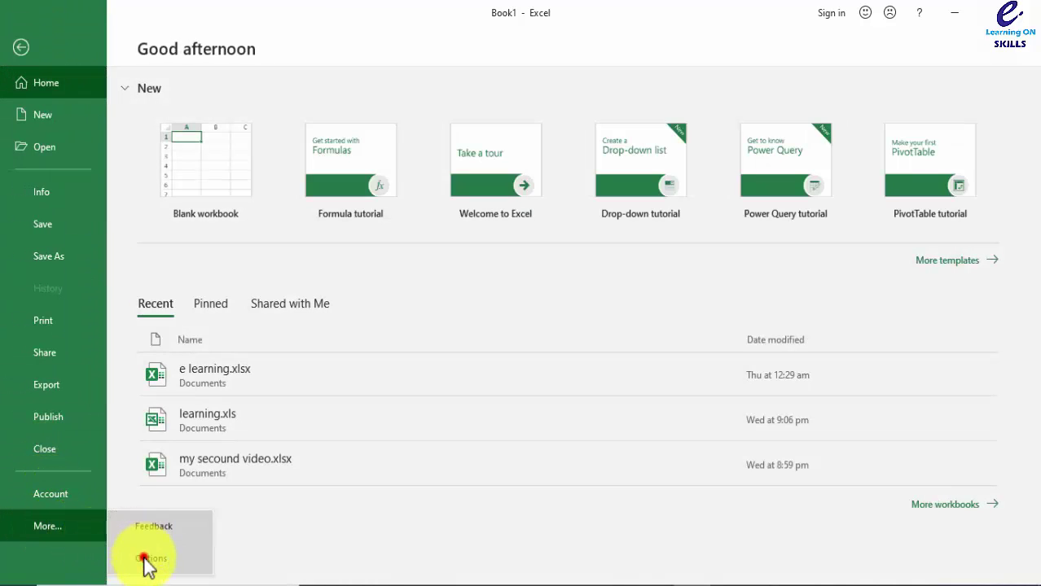
click(144, 557)
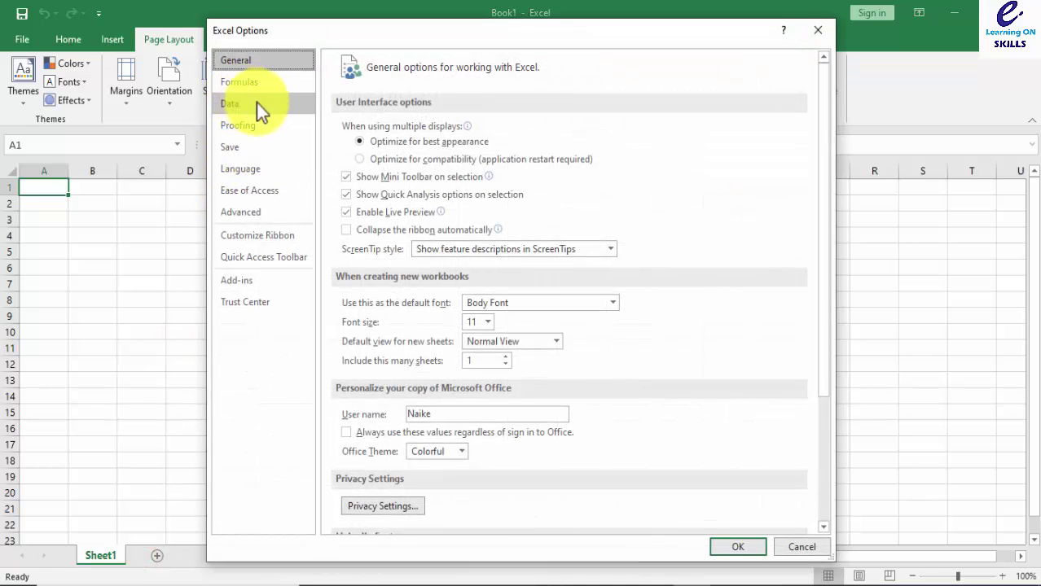
click(277, 125)
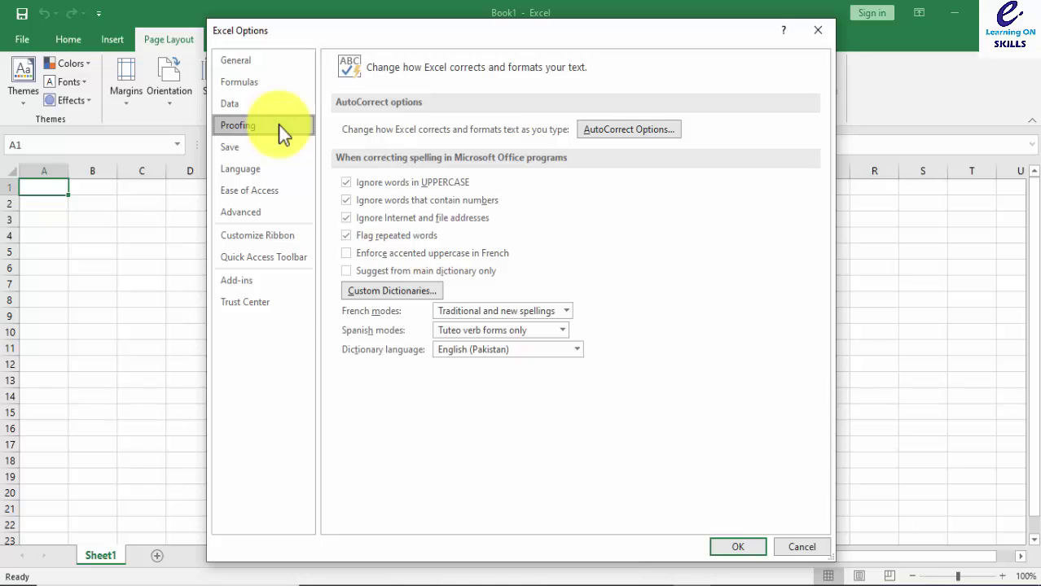
click(645, 132)
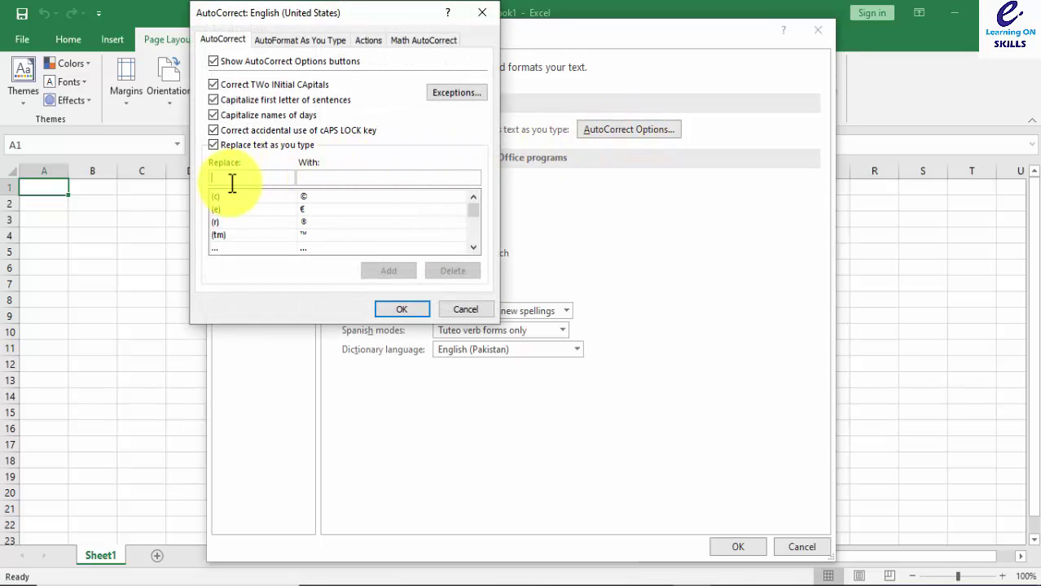
text(e)
click(339, 175)
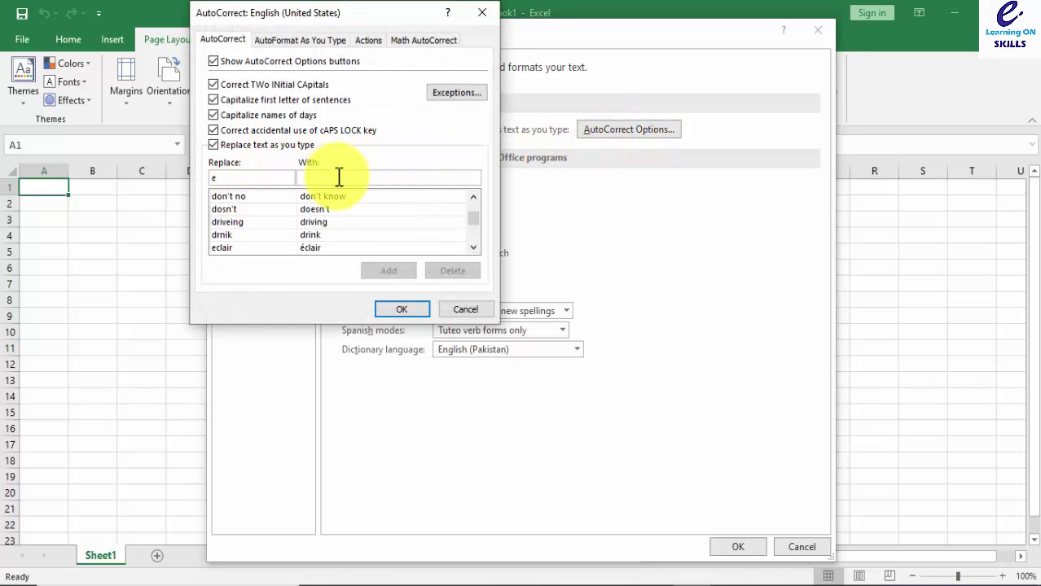
text(E ()
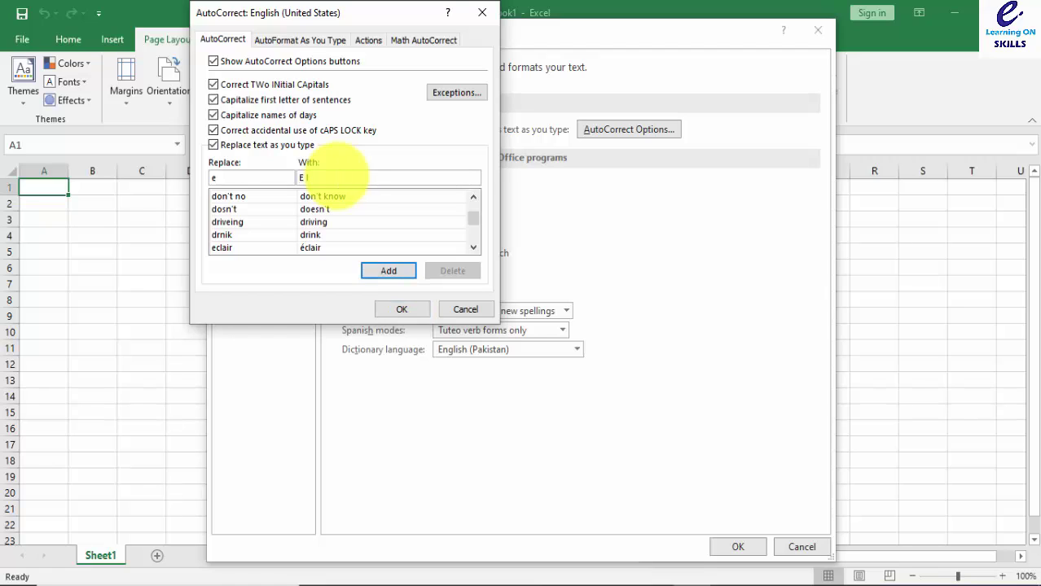
text(learning ON)
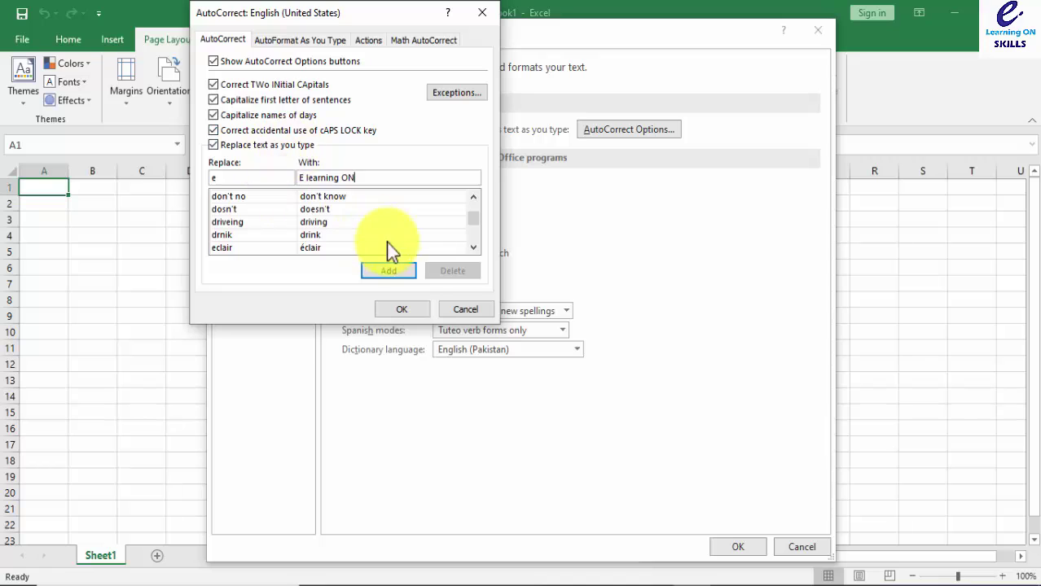
click(396, 275)
click(390, 274)
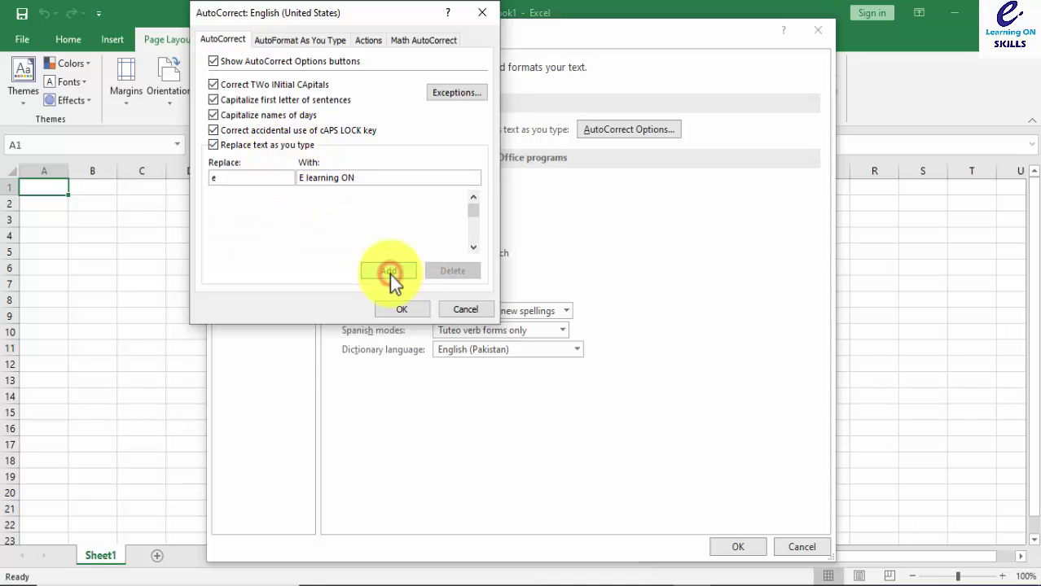
click(406, 309)
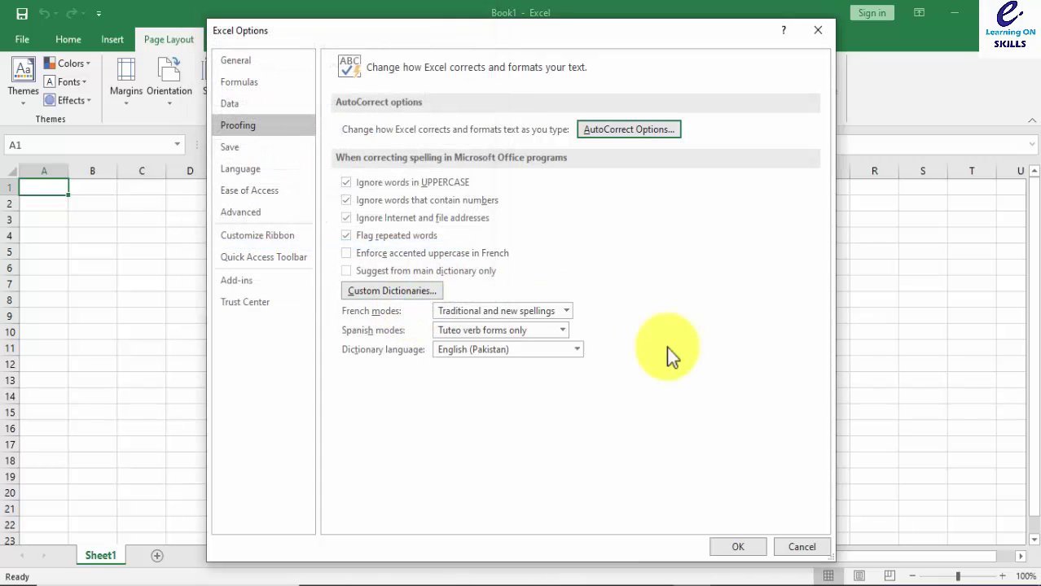
click(738, 548)
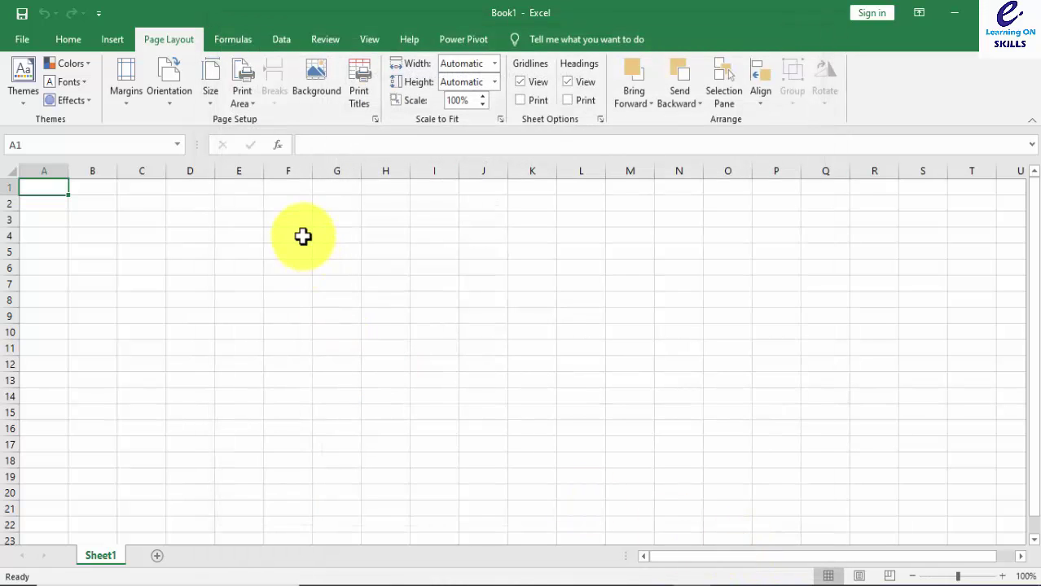
Step: Test the AutoCorrect replacement by entering "e" in each cell from F4 to F9
click(302, 235)
text(e)
key(Return)
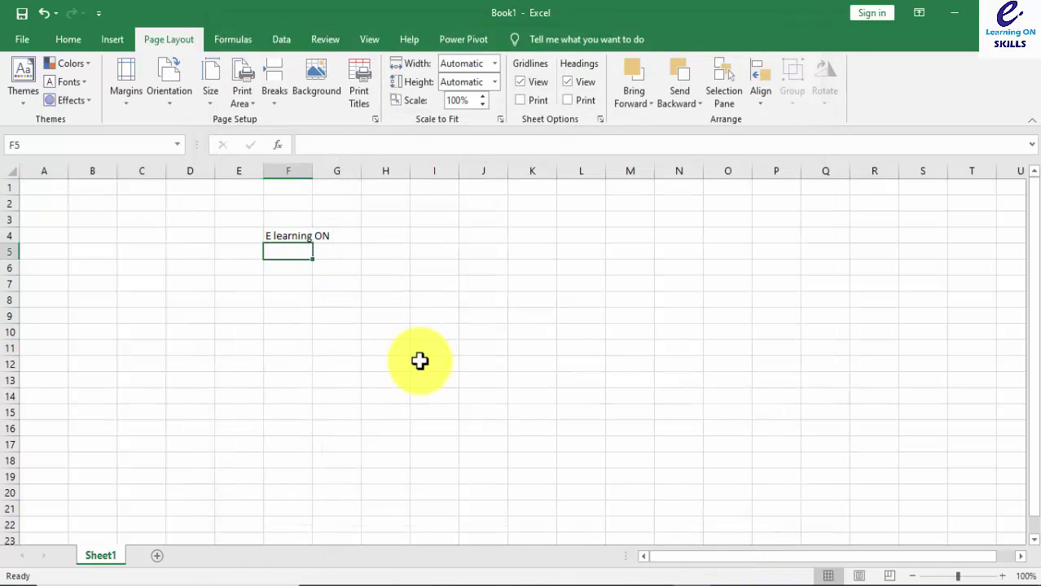
text(e)
key(Return)
text(e)
key(Return)
text(e)
key(Return)
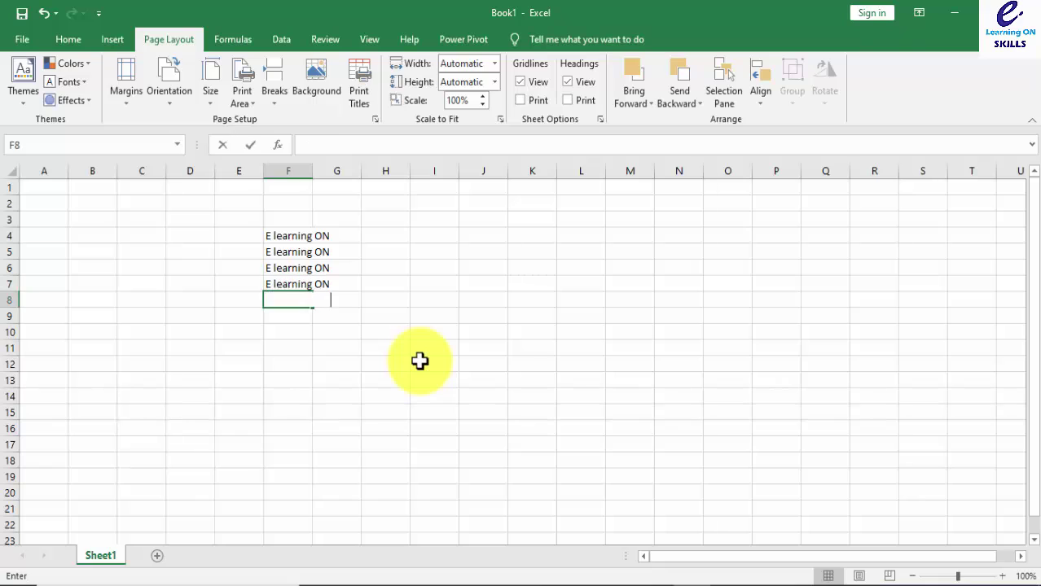
text(e)
key(Return)
text(e)
key(Return)
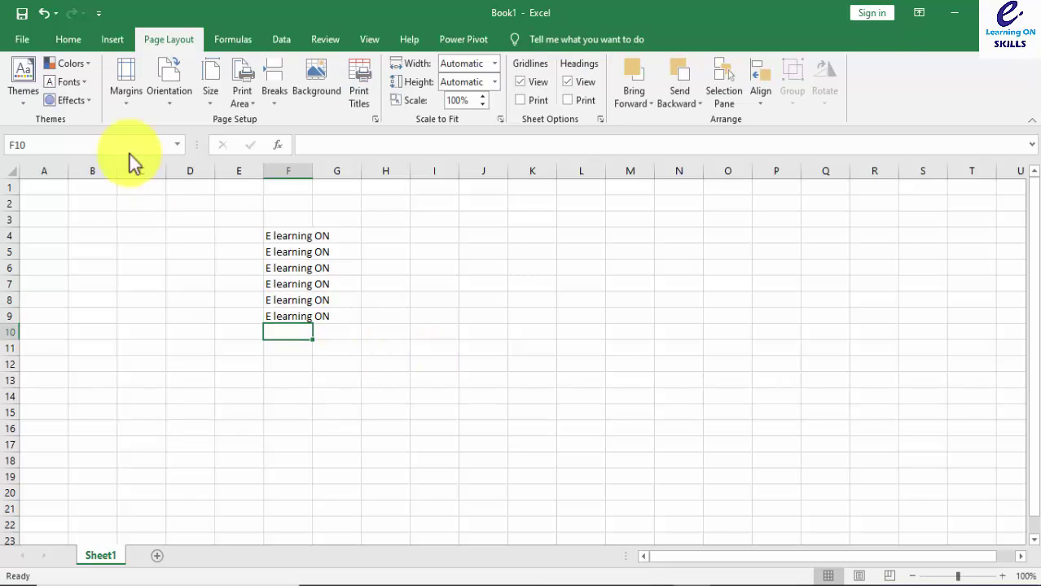
Step: Delete the AutoCorrect entry for "e" in the Proofing options and apply the change
click(22, 43)
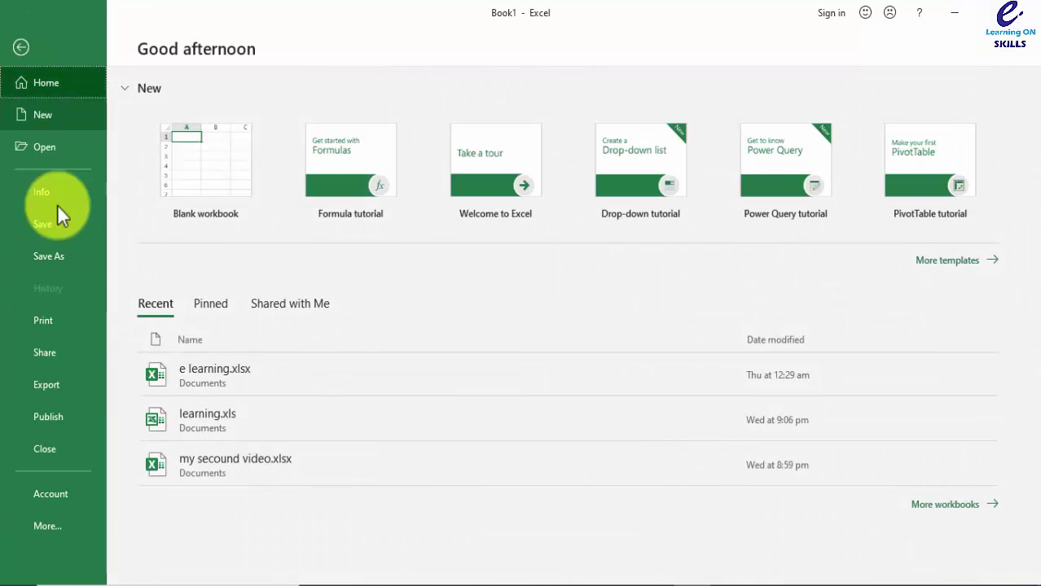
click(66, 512)
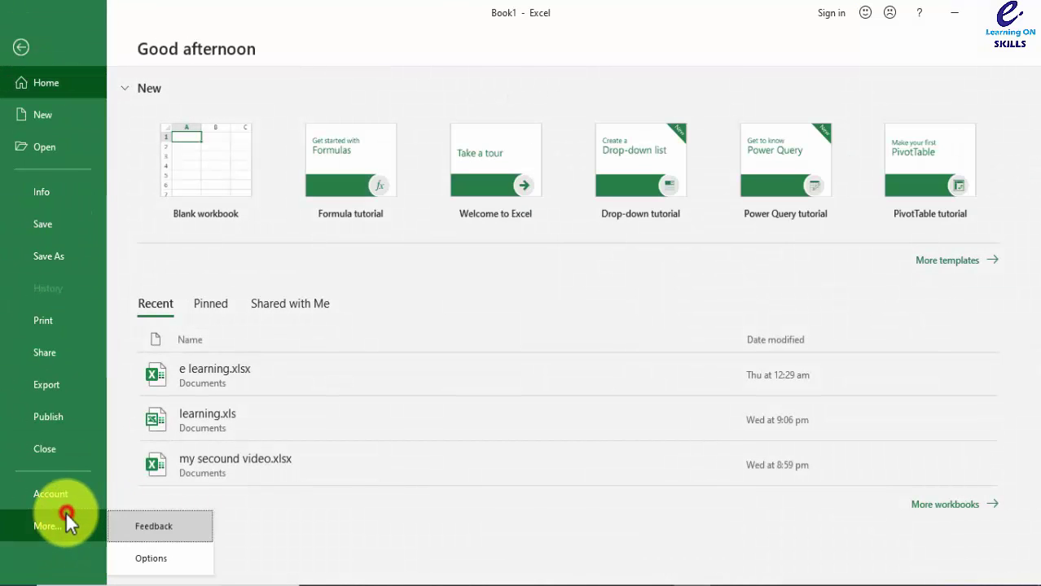
click(171, 567)
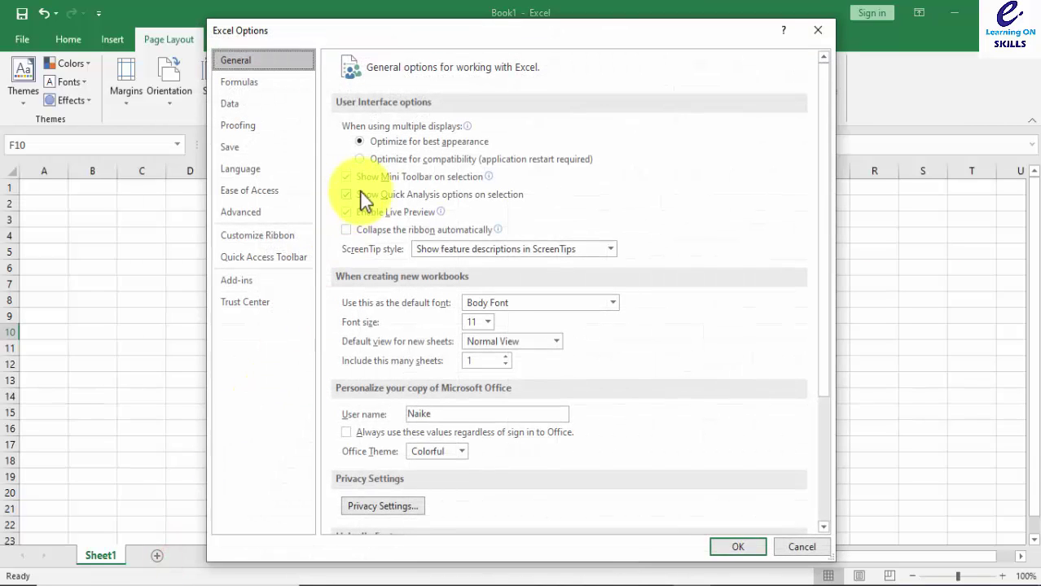
click(249, 128)
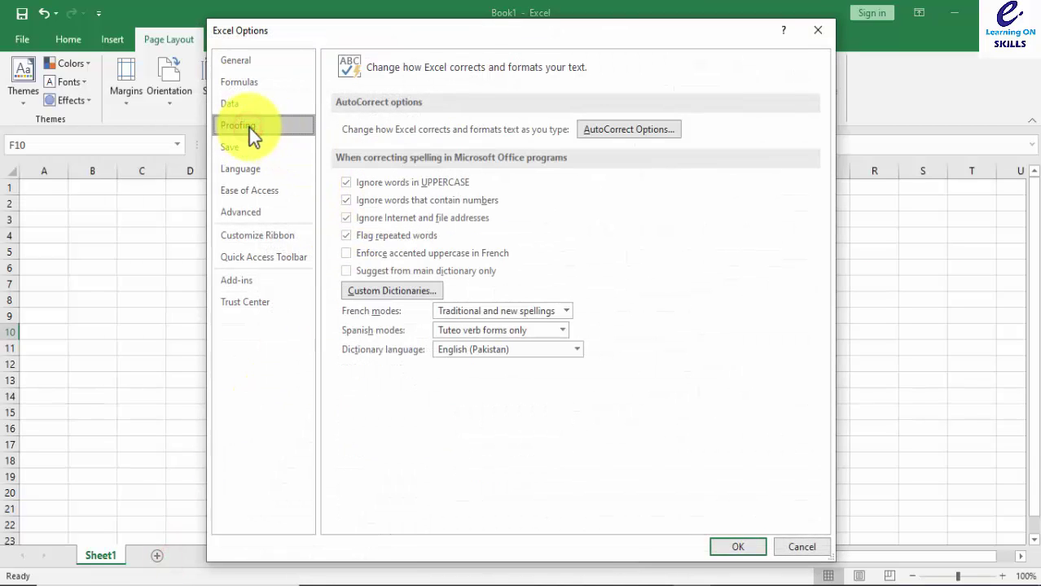
click(598, 132)
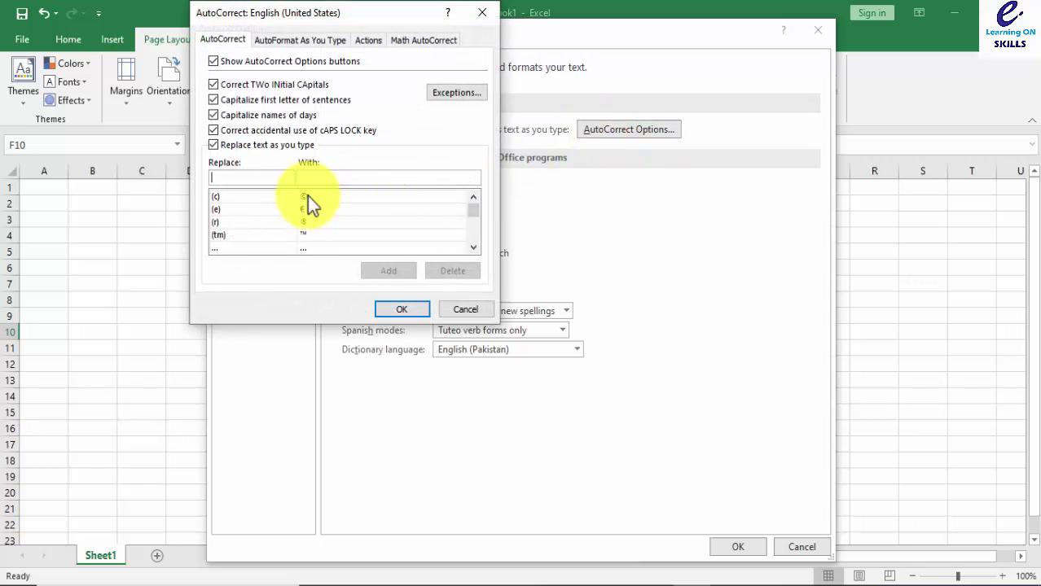
text(e)
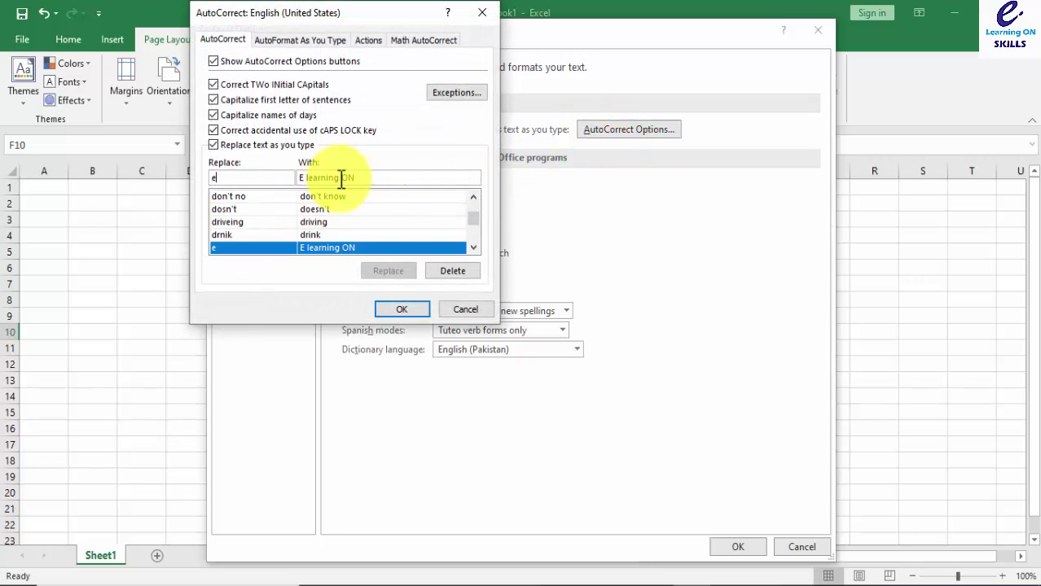
click(444, 274)
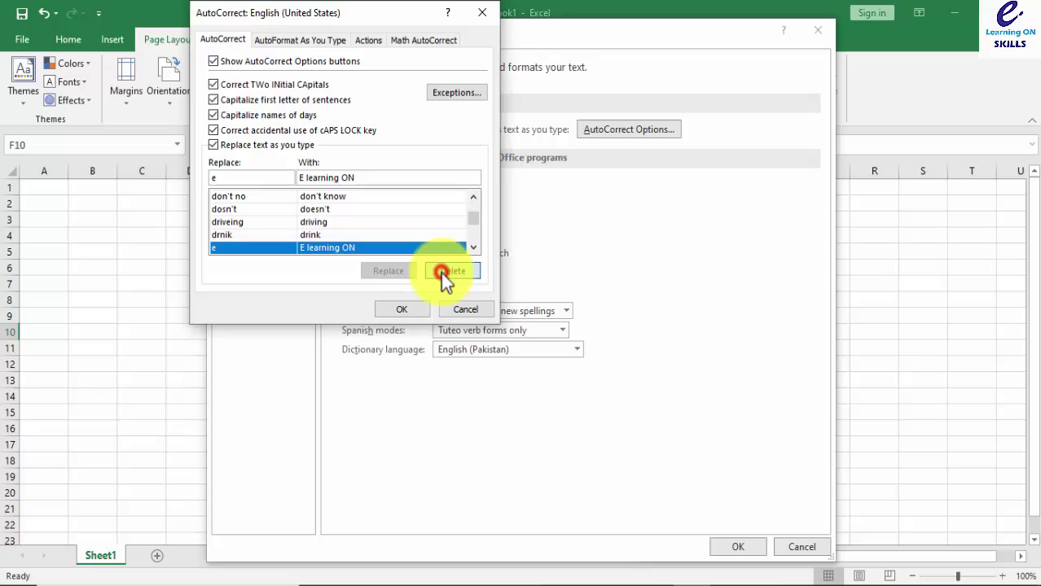
click(397, 309)
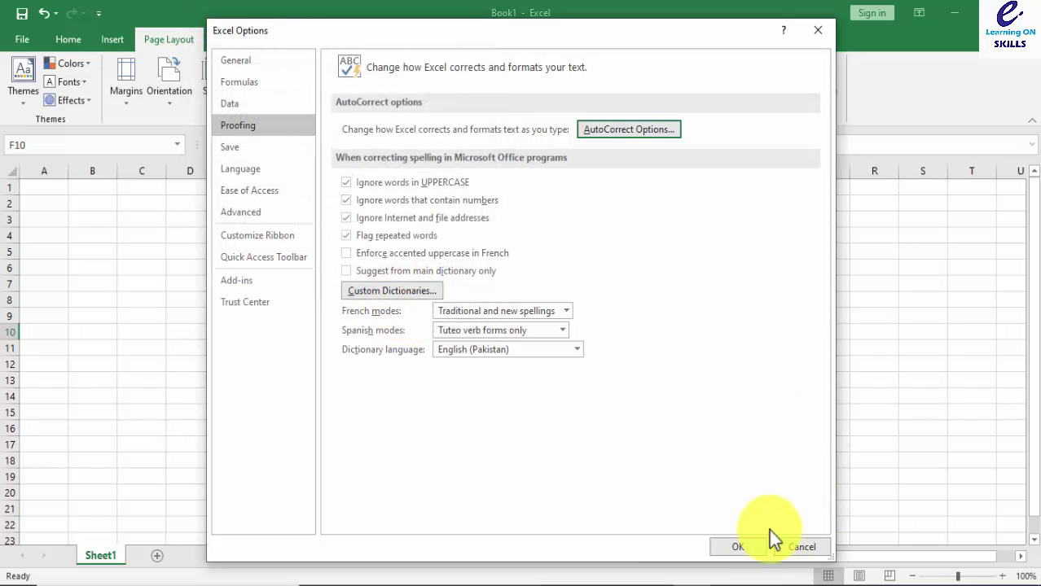
click(738, 547)
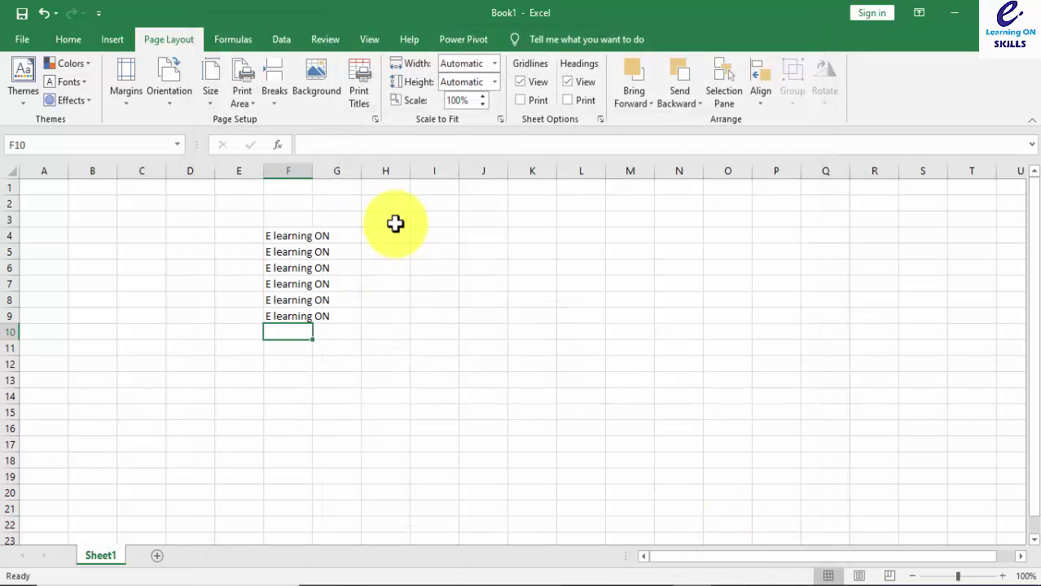
Step: Enter "e" in cell K5 to check that it is no longer replaced
click(534, 249)
text(e)
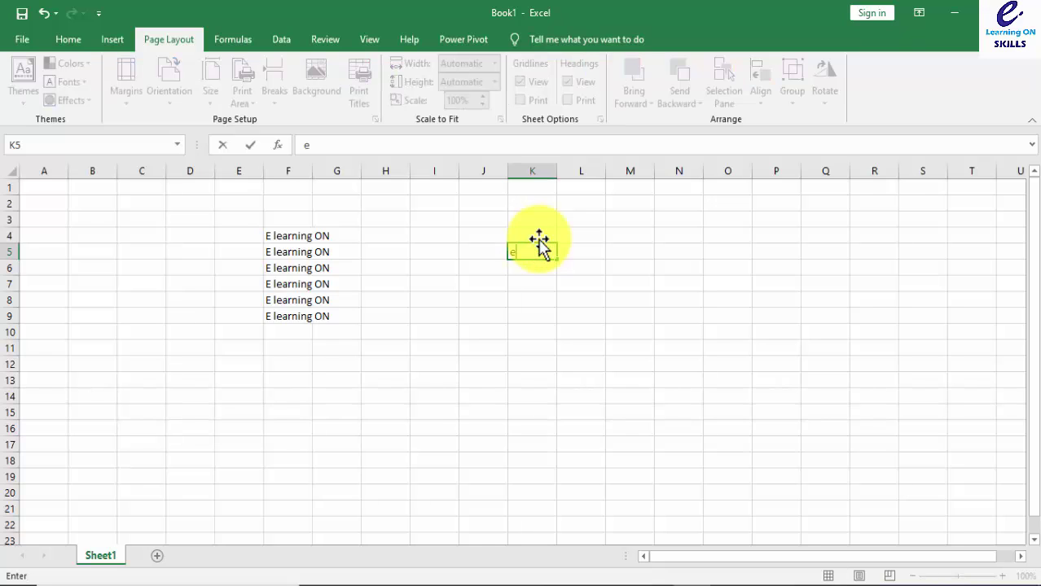
key(Return)
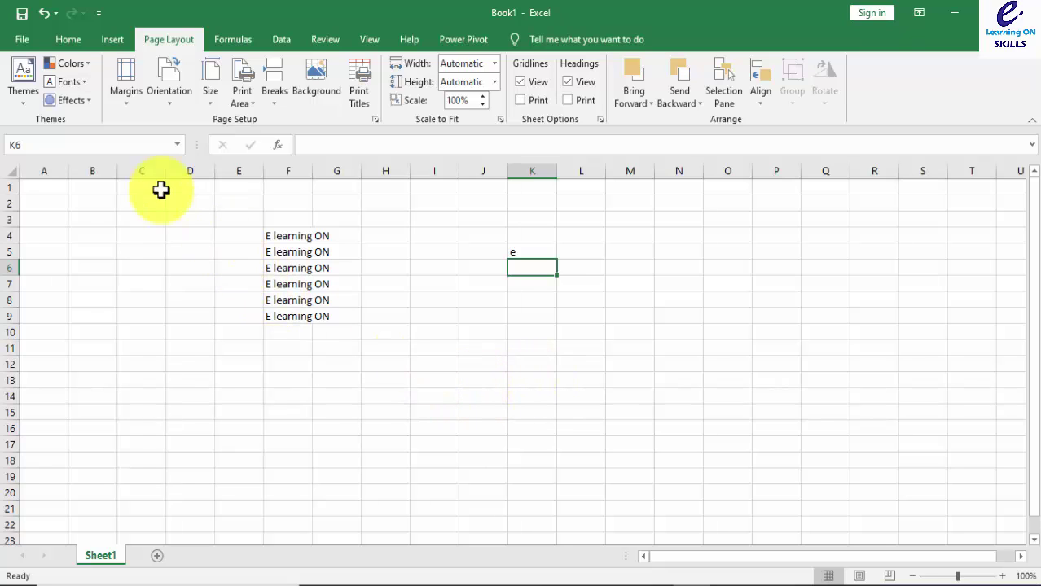
Step: Examine the AutoRecover save interval in Excel's Save options
click(26, 41)
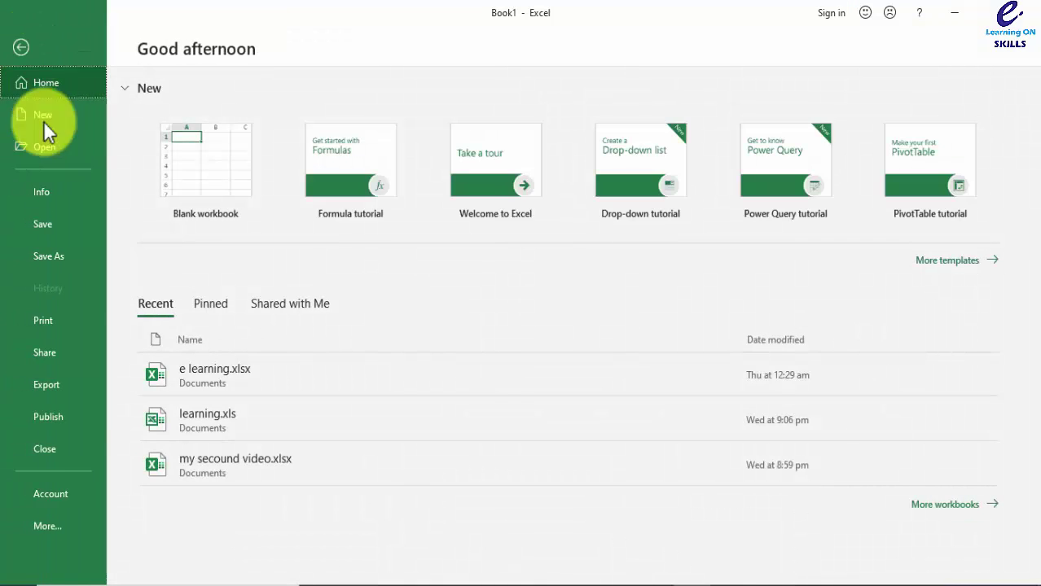
click(36, 526)
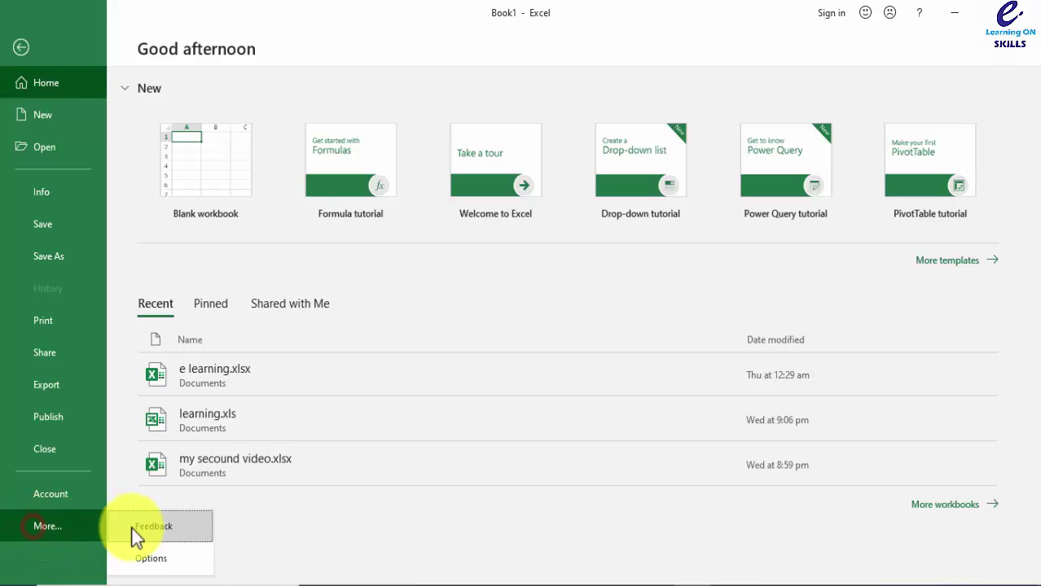
click(162, 569)
click(267, 154)
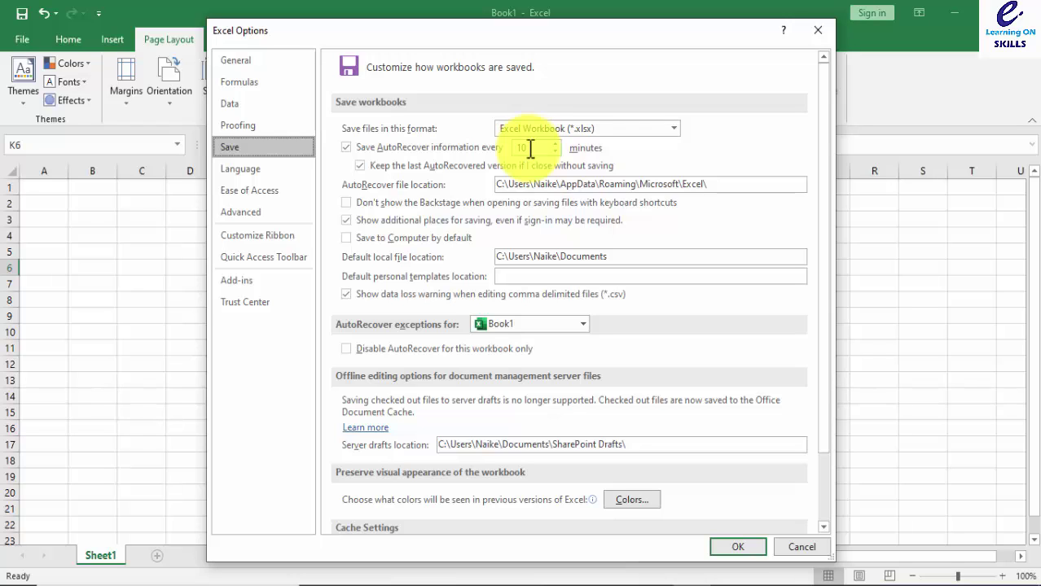
click(531, 147)
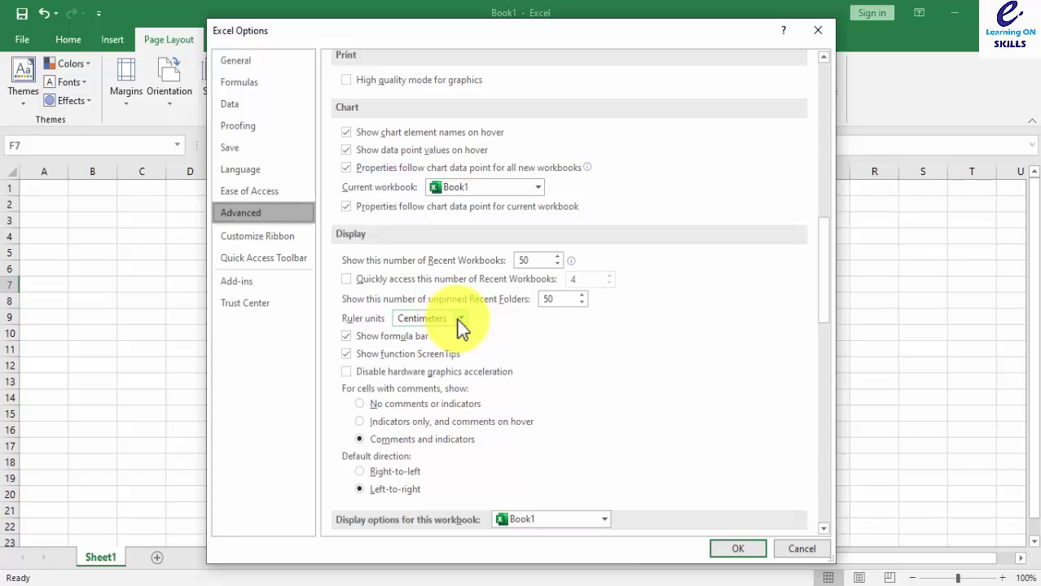
Step: Set the ruler units to Default Units in the advanced display options, apply it, and show the page margin presets
click(459, 319)
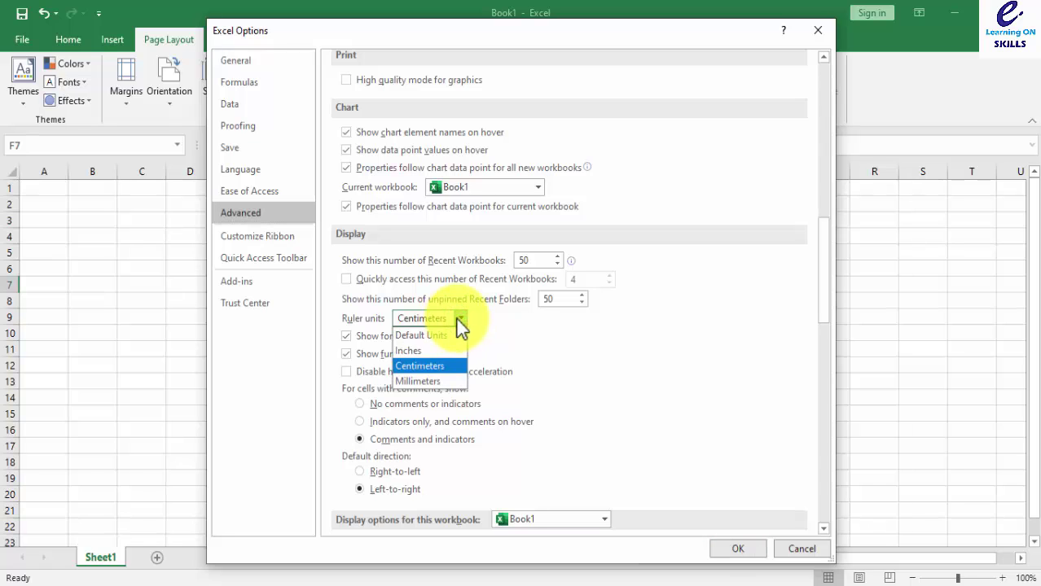
click(440, 335)
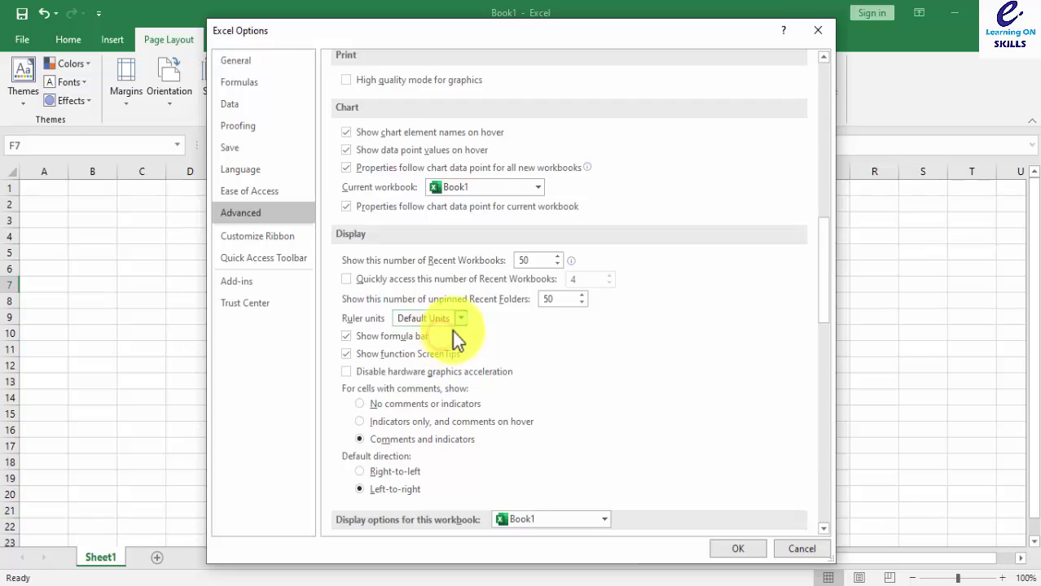
click(458, 320)
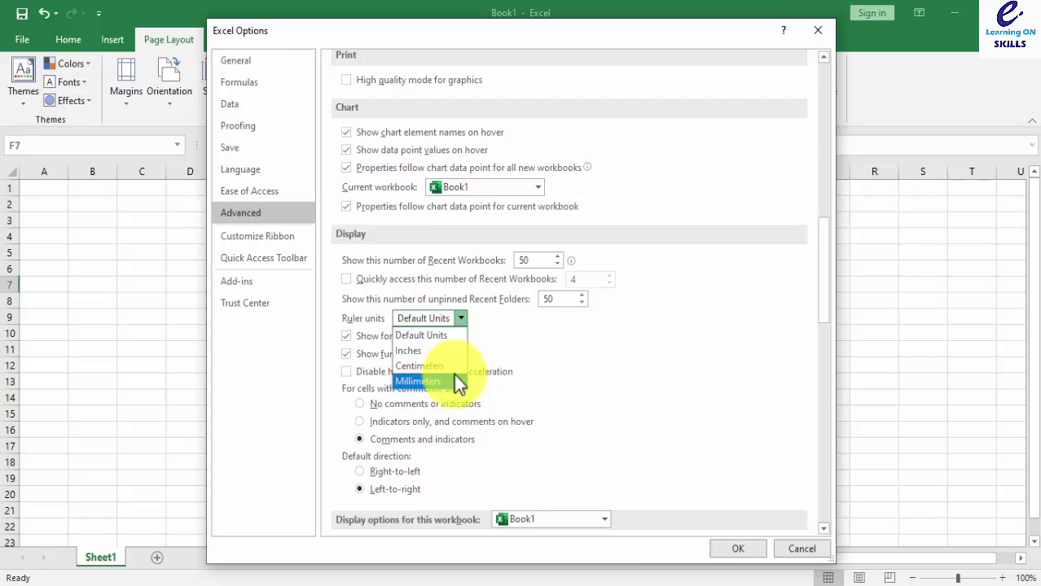
click(442, 335)
scroll(557, 440, down, 3)
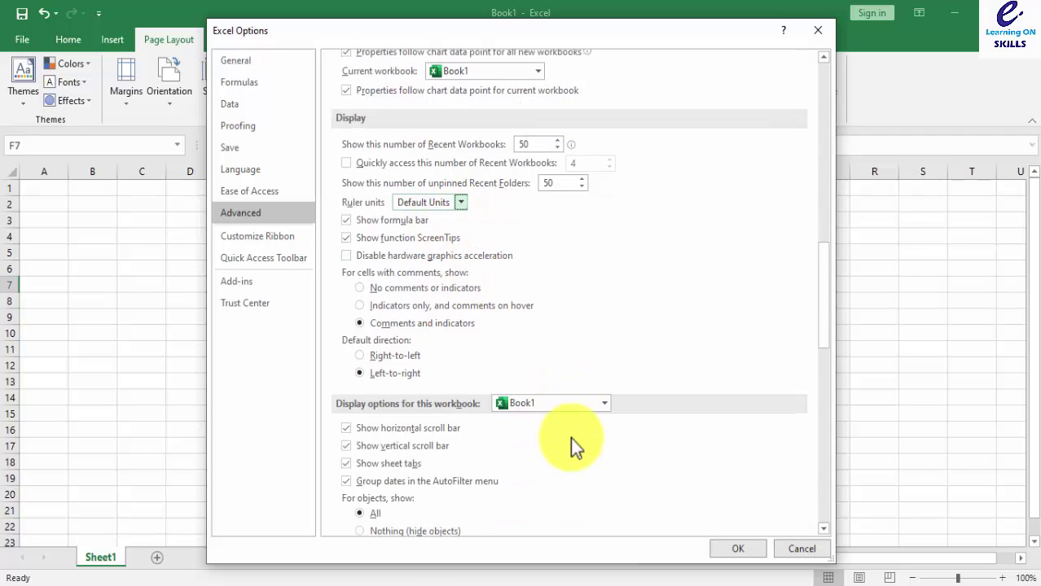
scroll(574, 435, down, 2)
click(735, 550)
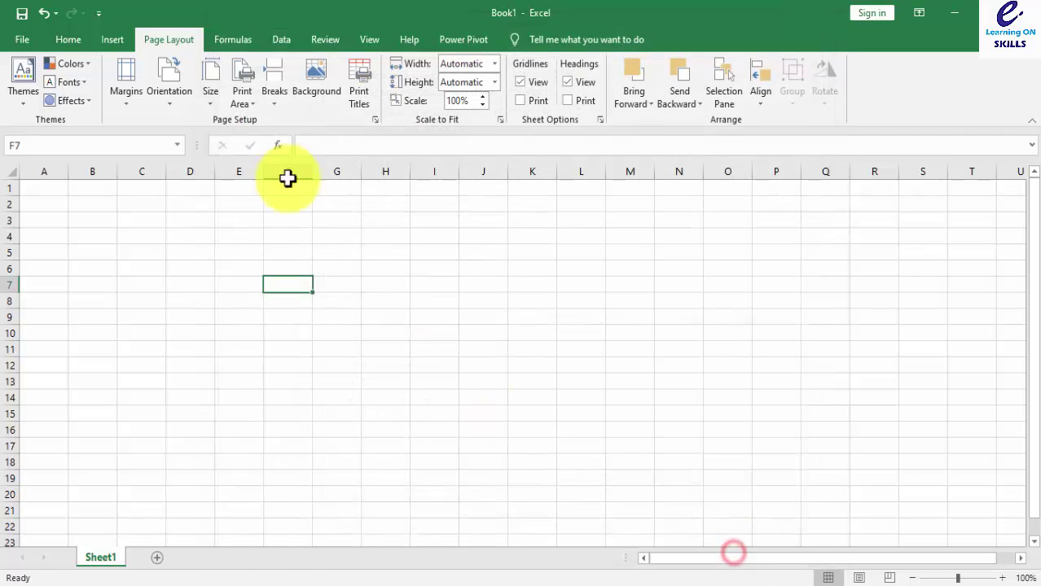
click(123, 85)
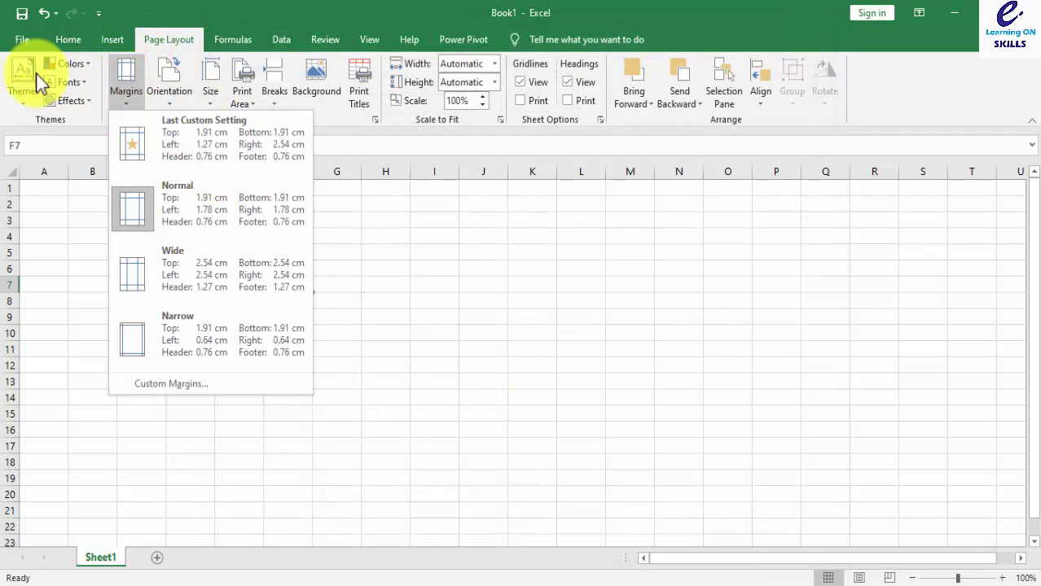
Step: Set the ruler units to Inches in the advanced display options, apply the change, and show the page margin presets
click(22, 39)
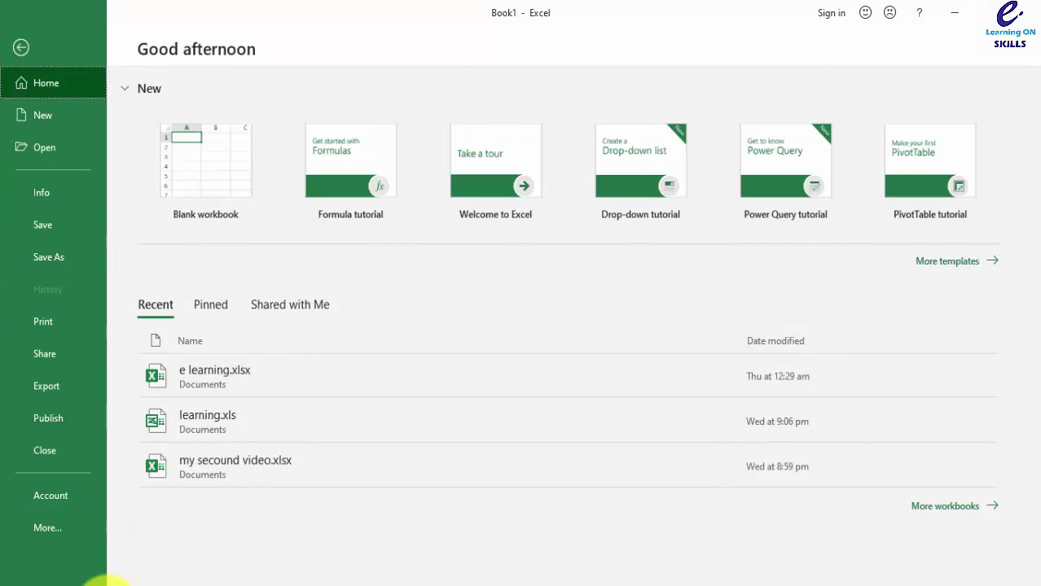
click(61, 527)
click(159, 561)
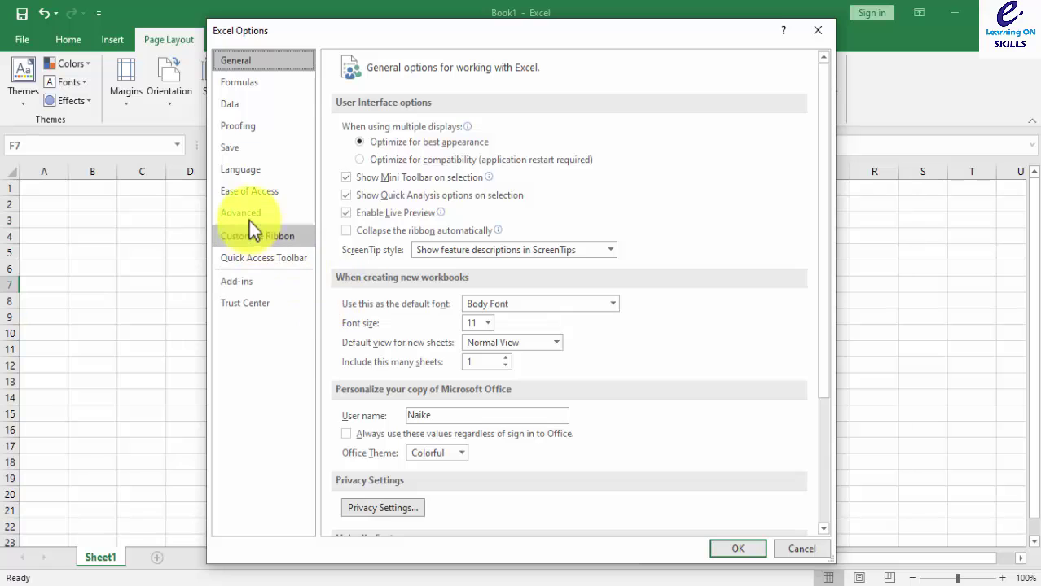
click(246, 214)
scroll(440, 313, down, 10)
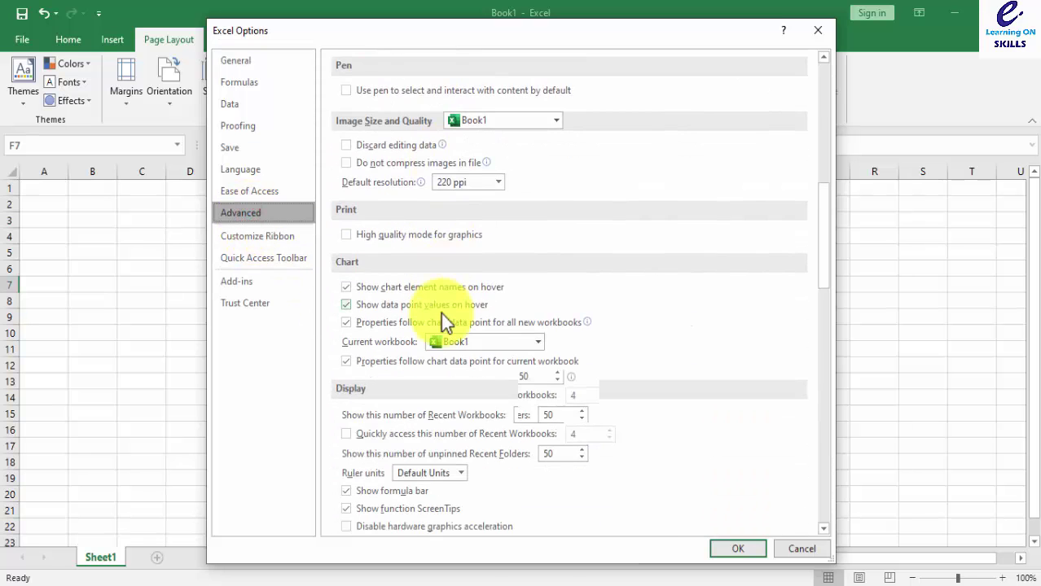
scroll(441, 313, down, 3)
click(414, 318)
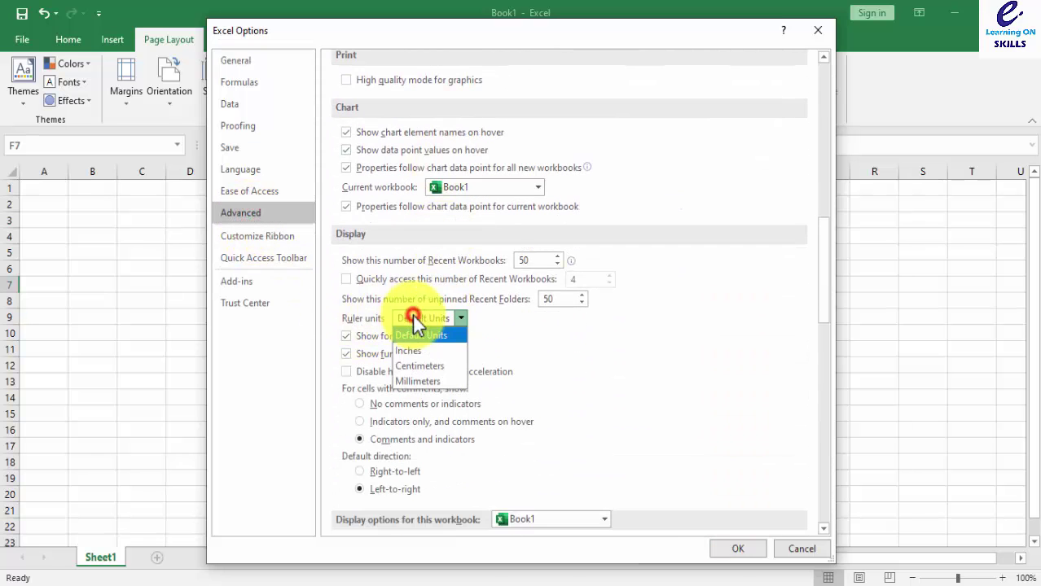
click(443, 350)
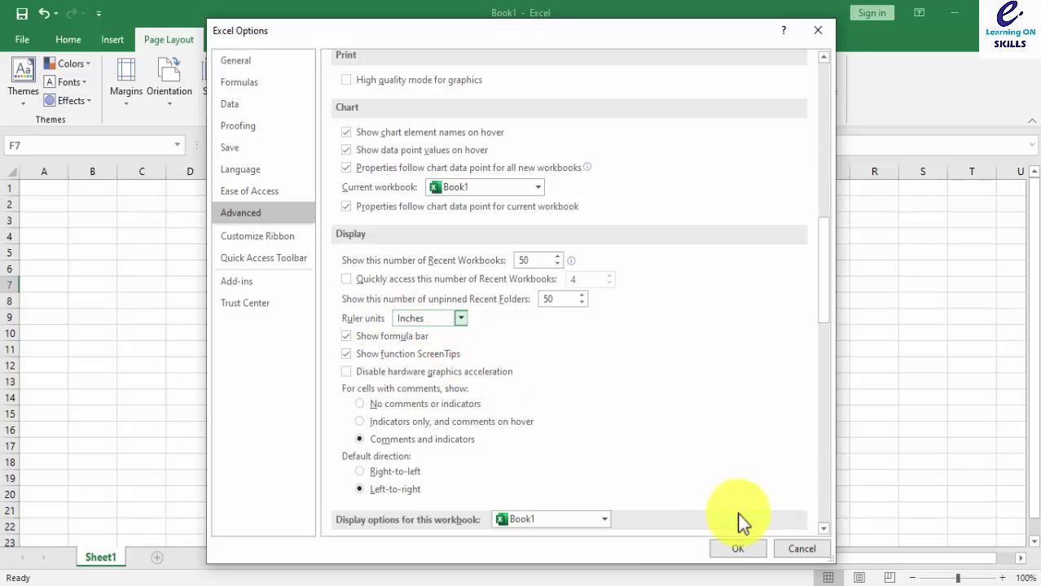
click(734, 548)
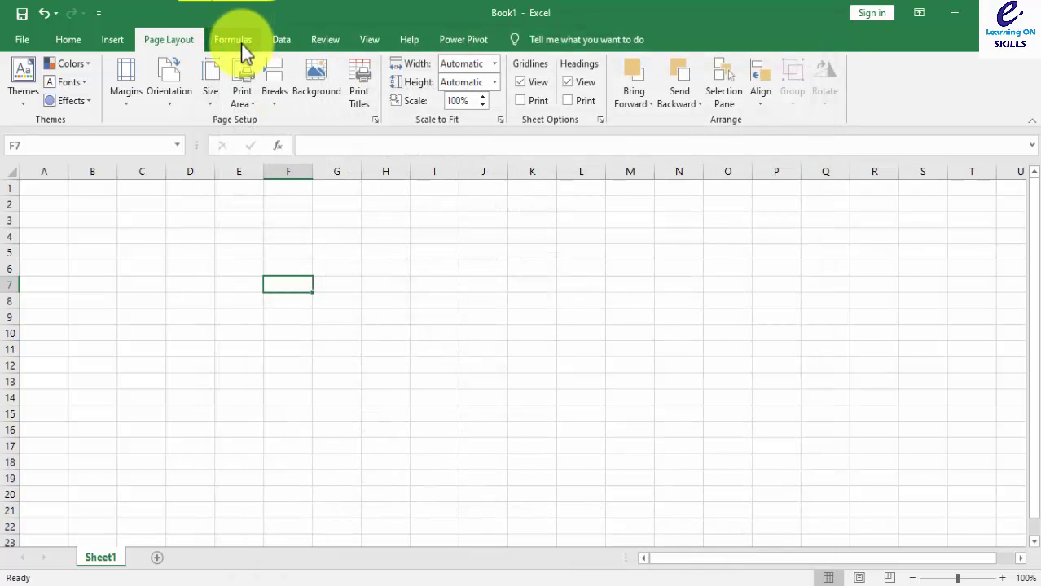
click(132, 90)
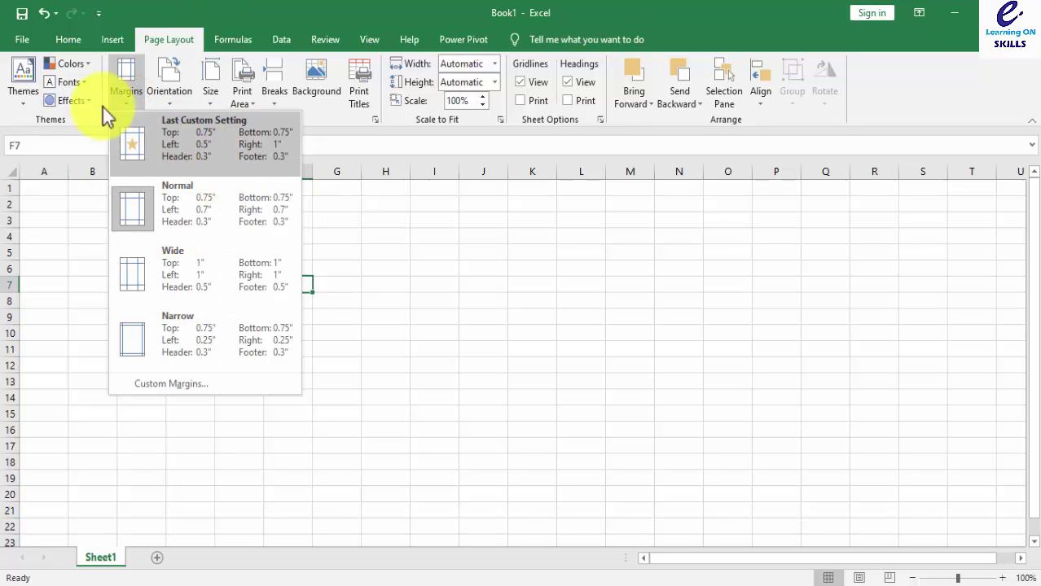
Step: Change Sheet1's gridline color to dark red in the advanced worksheet display options and apply it
click(22, 40)
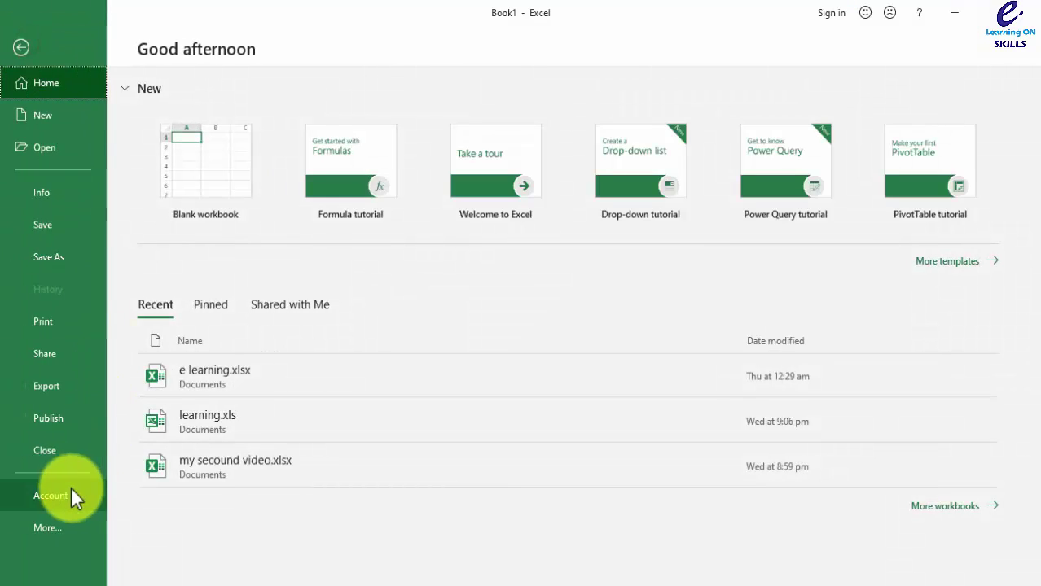
click(49, 516)
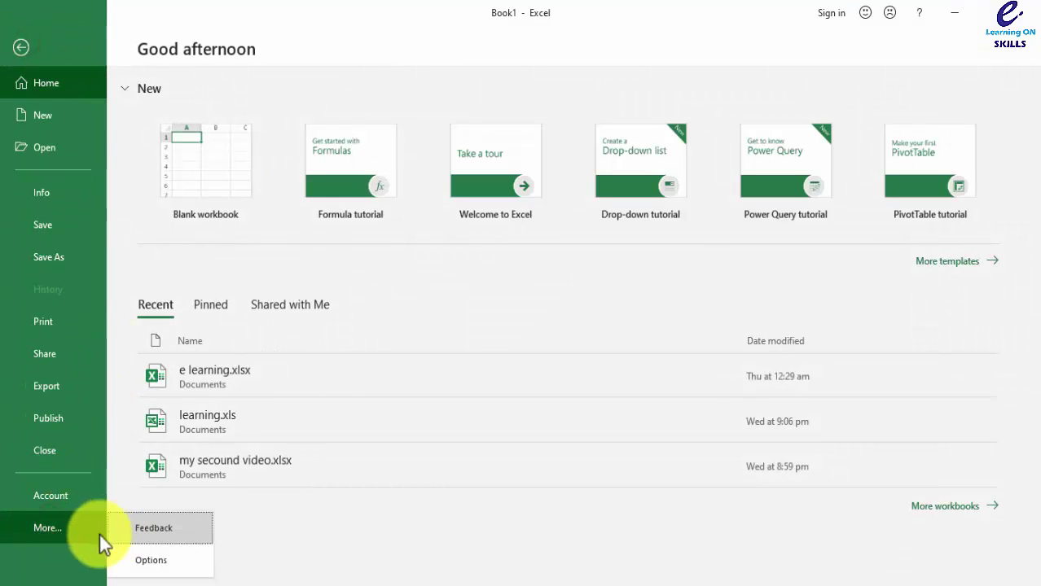
click(163, 560)
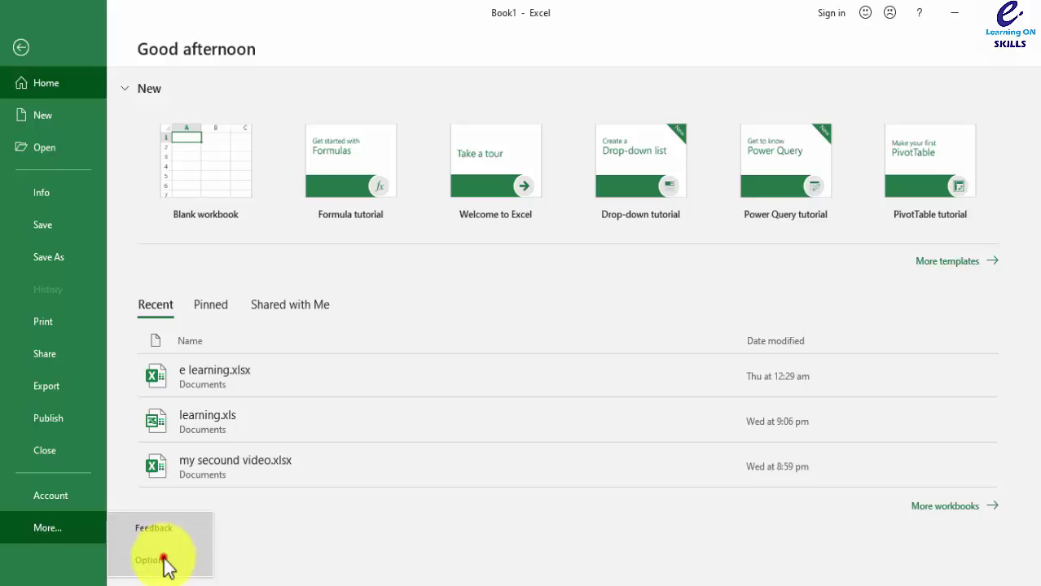
click(261, 216)
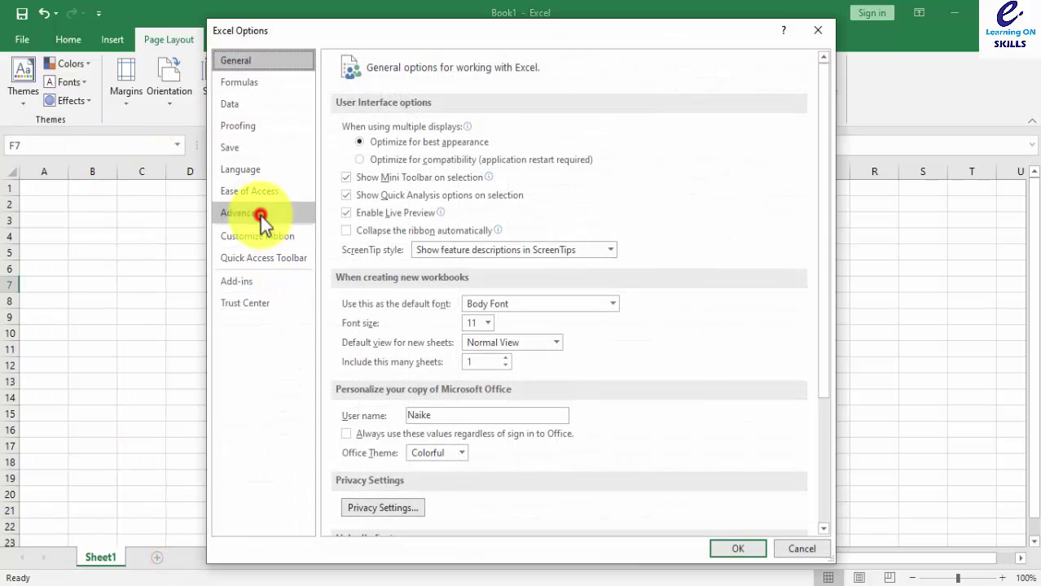
scroll(498, 282, down, 15)
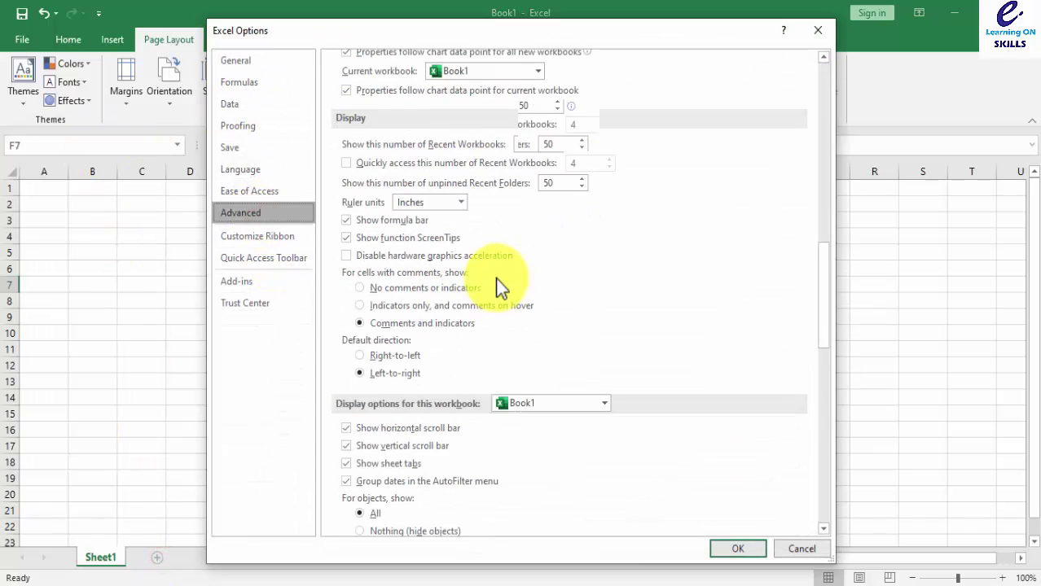
scroll(495, 278, down, 12)
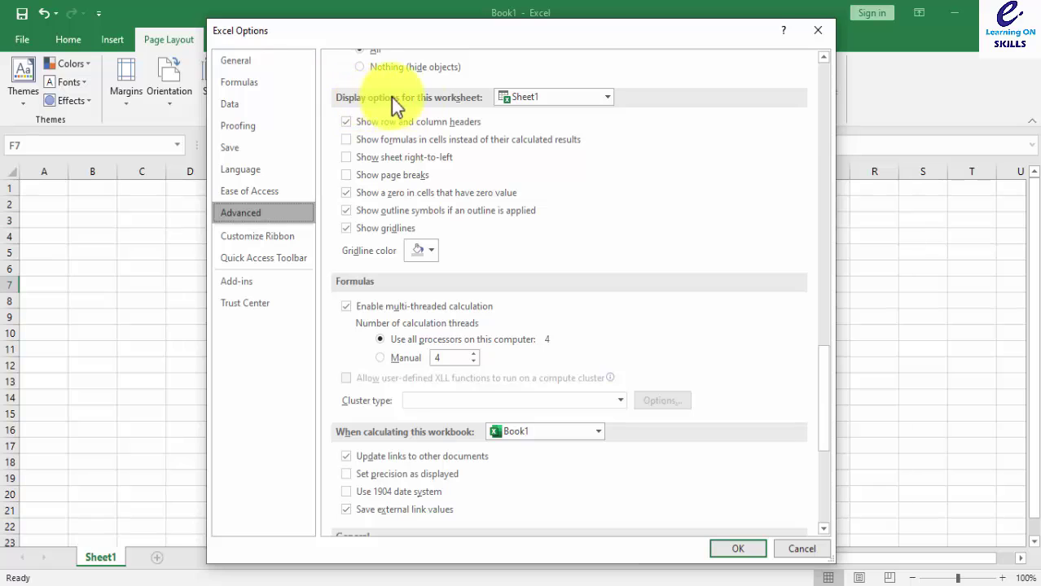
click(424, 255)
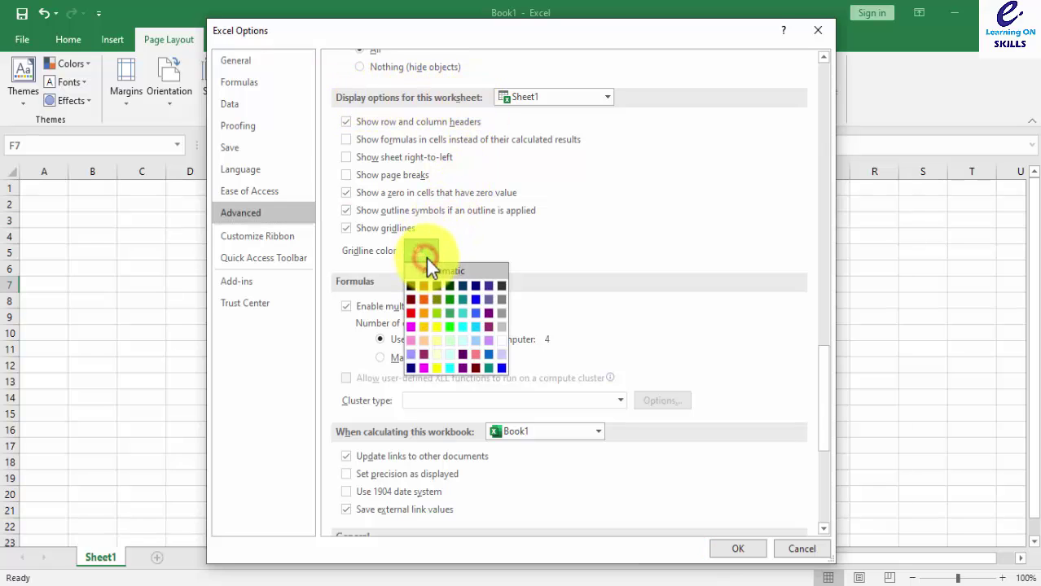
click(409, 298)
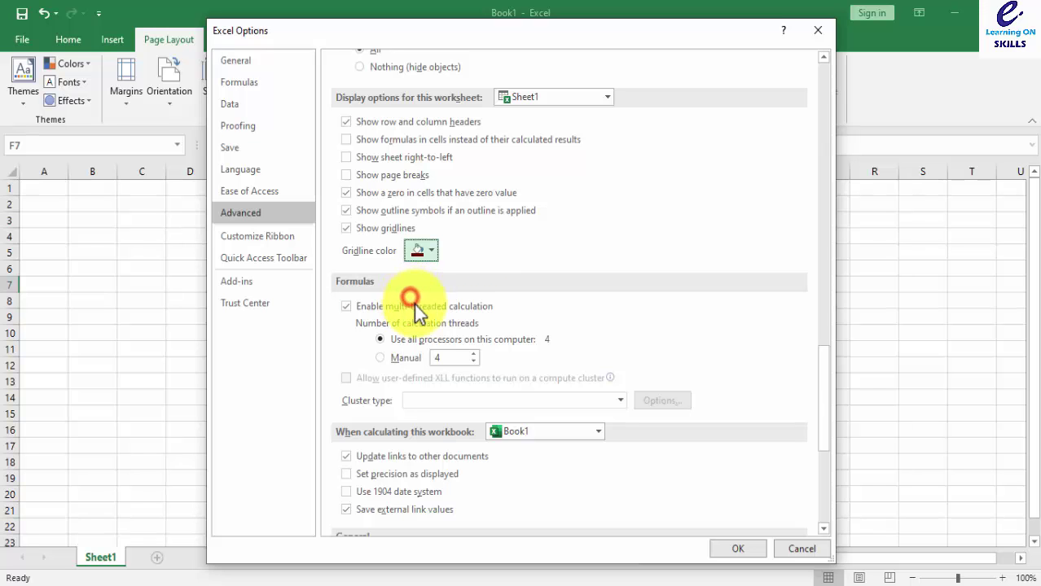
click(737, 549)
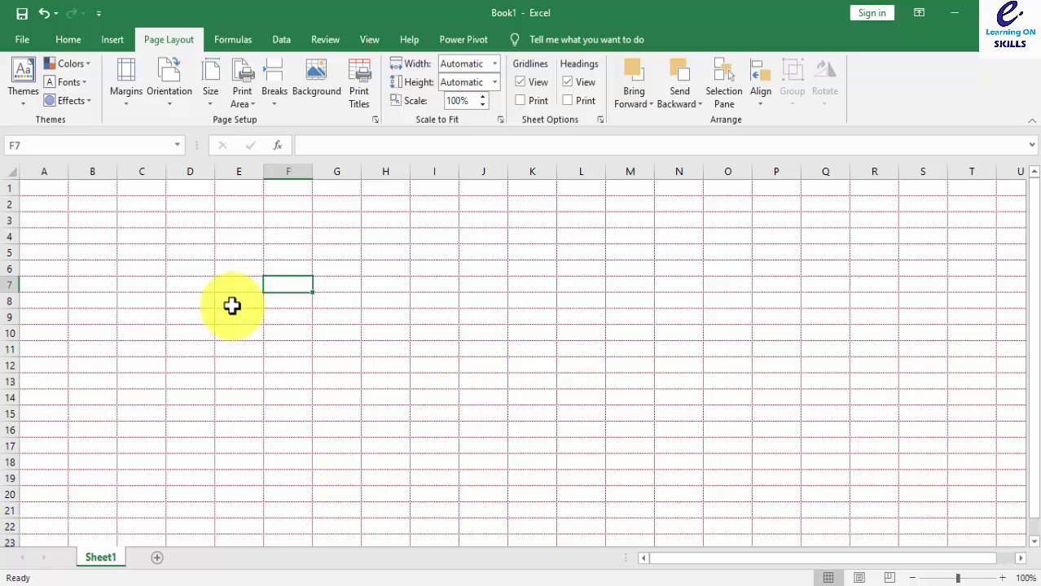
Step: Change Sheet1's gridline color to magenta in the advanced worksheet display options and apply it
click(29, 39)
click(66, 536)
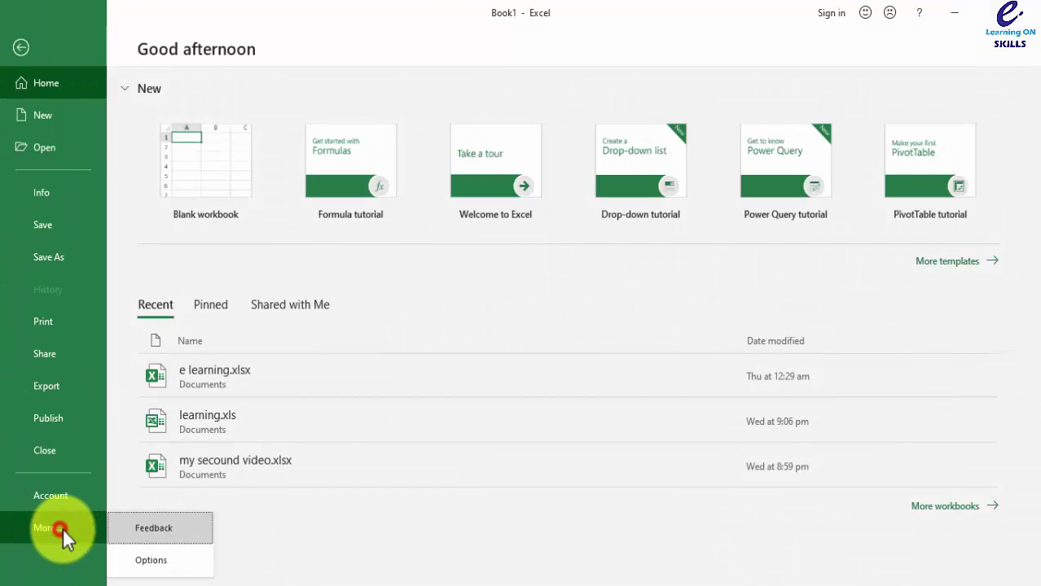
click(149, 563)
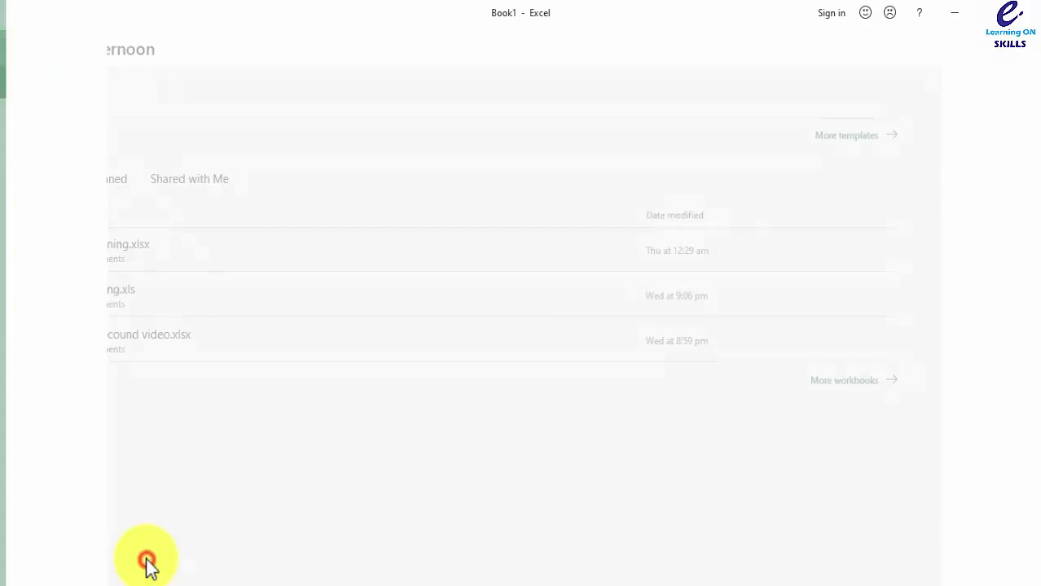
click(218, 216)
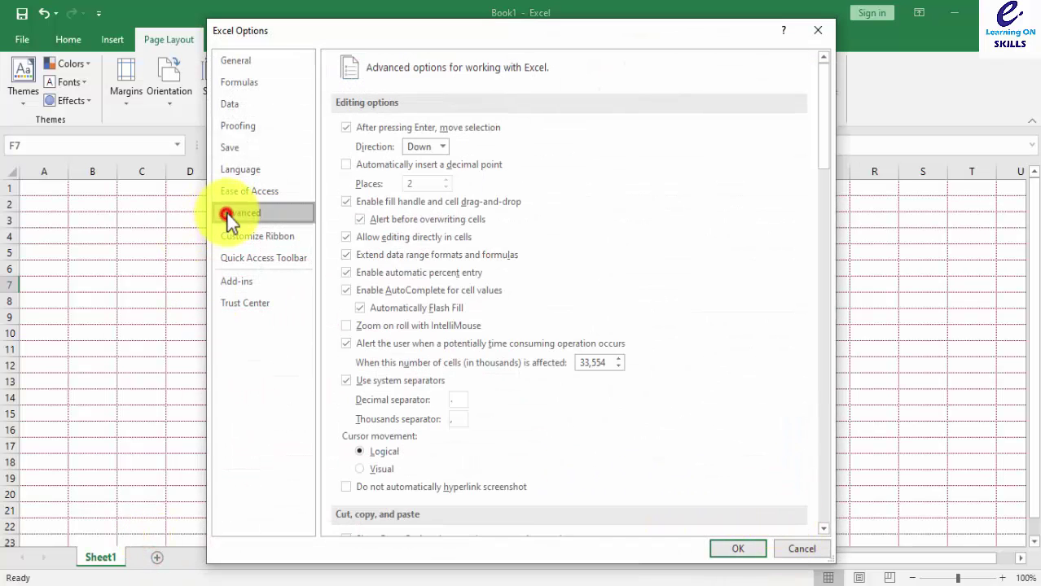
scroll(469, 354, down, 10)
scroll(464, 357, down, 15)
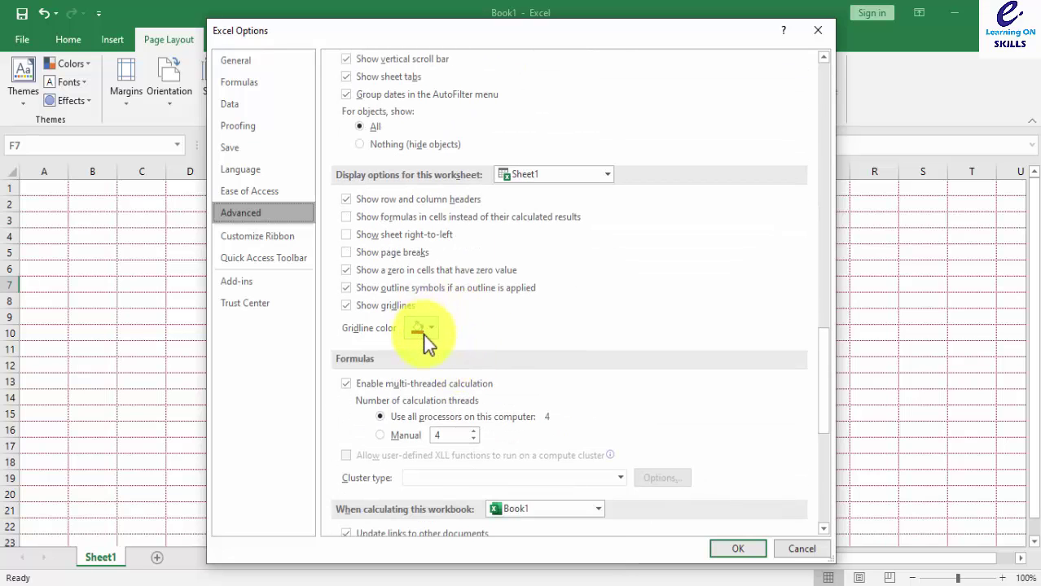
click(422, 329)
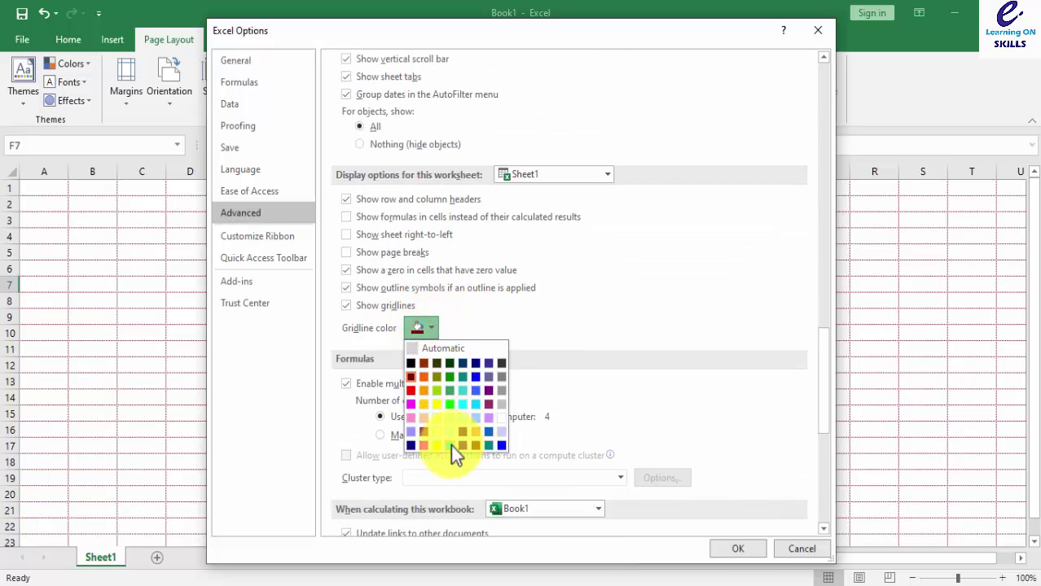
click(423, 445)
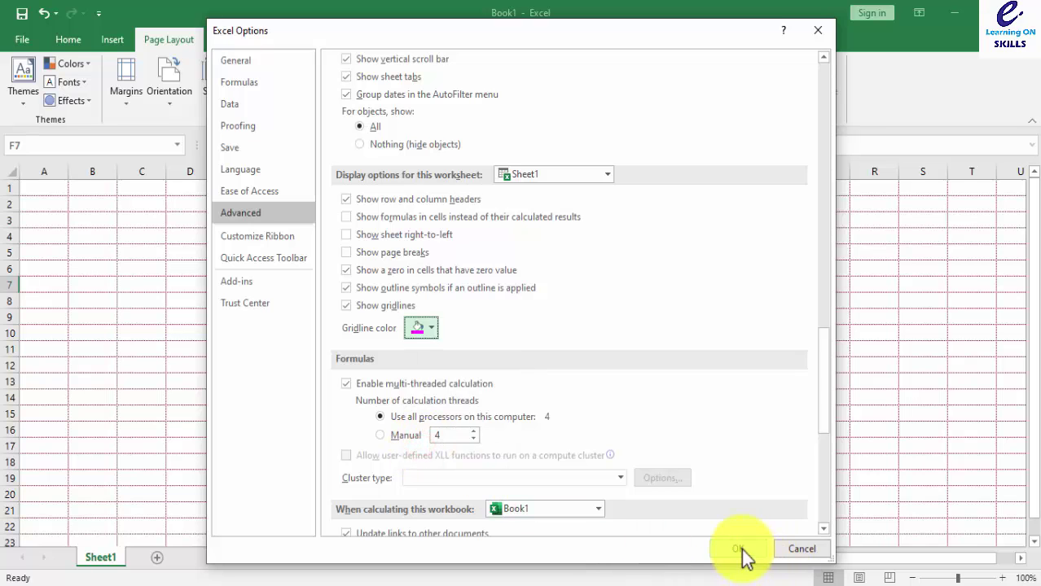
click(738, 549)
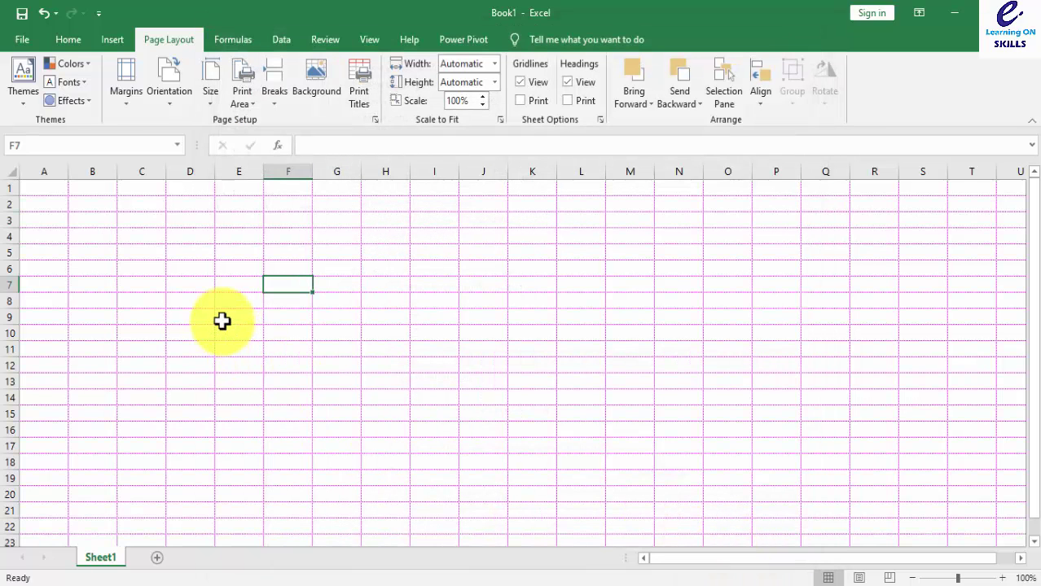
Step: Reset Sheet1's gridline color to Automatic in the advanced worksheet display options and apply it
click(18, 40)
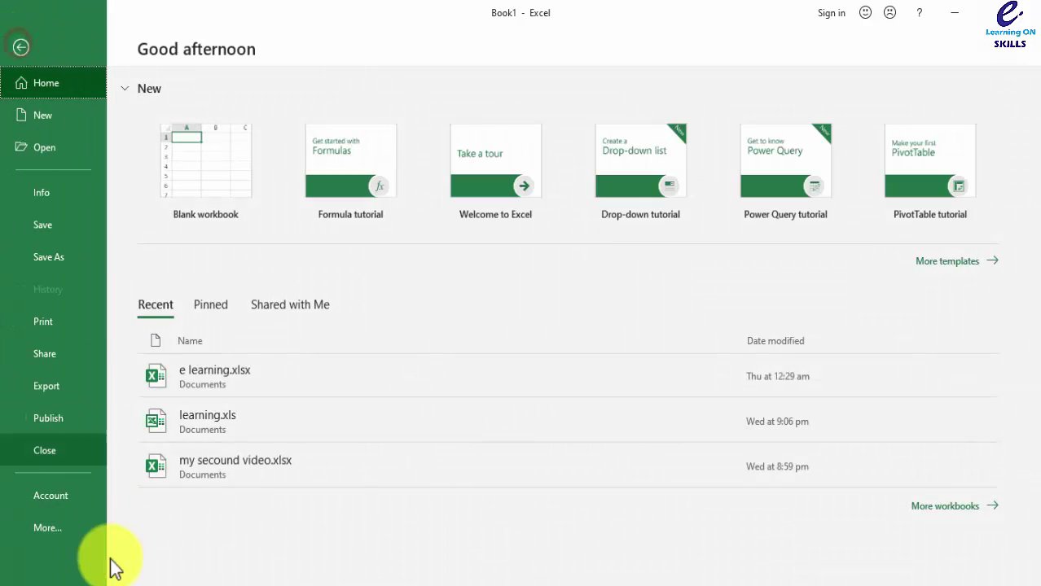
click(56, 529)
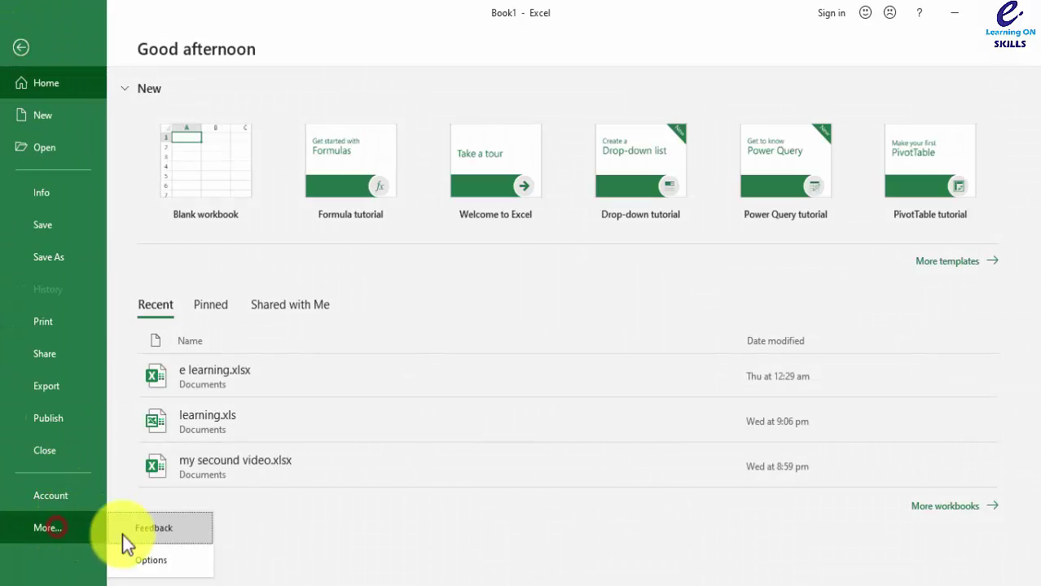
click(174, 559)
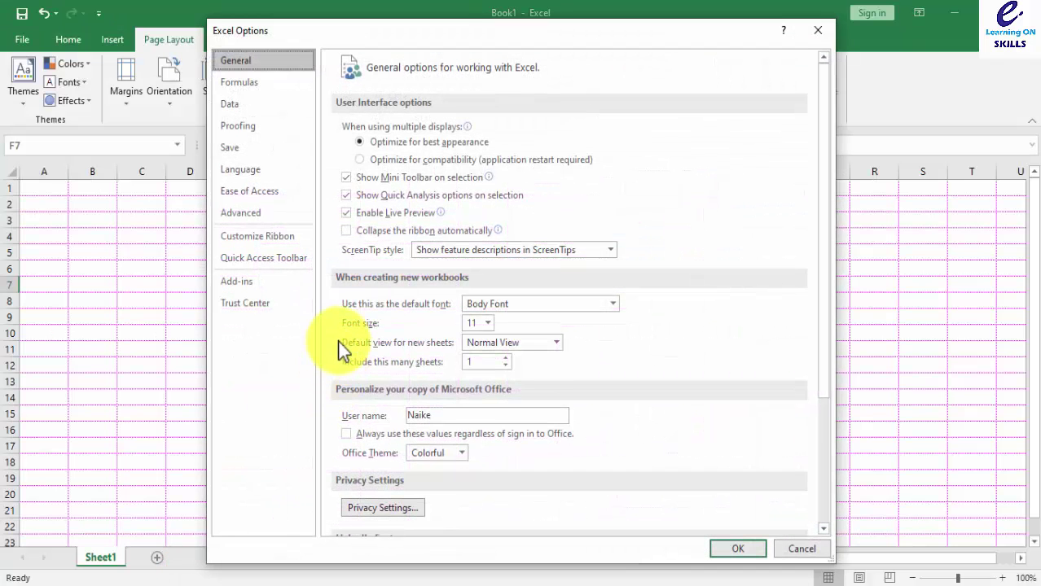
click(261, 215)
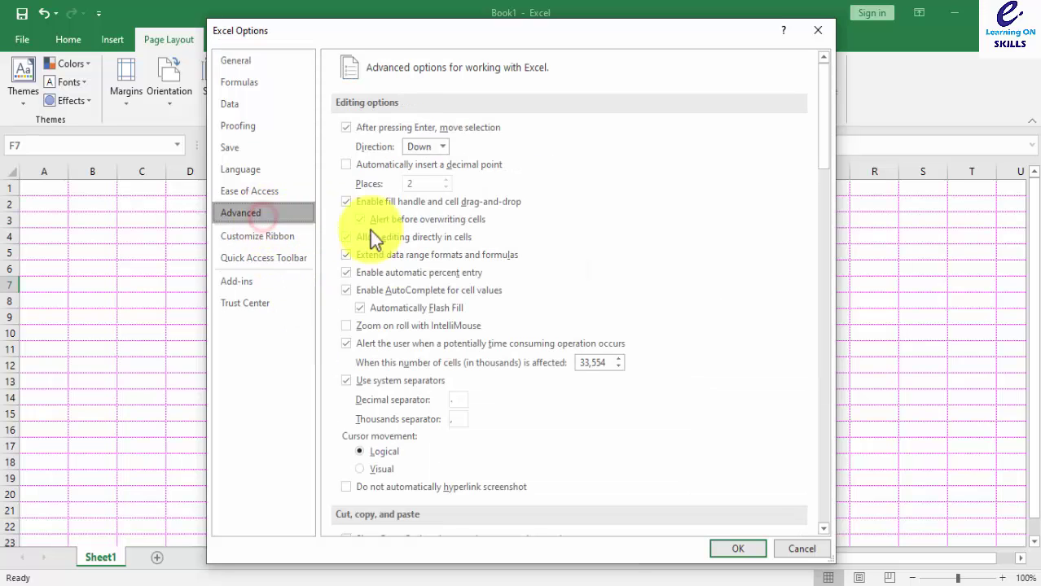
scroll(436, 346, down, 10)
scroll(436, 350, down, 15)
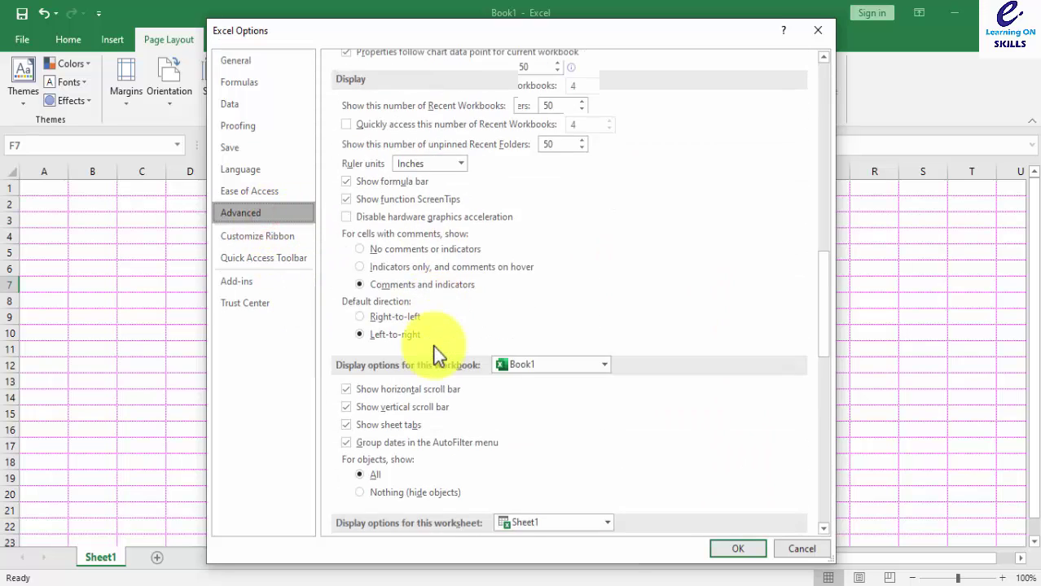
click(434, 211)
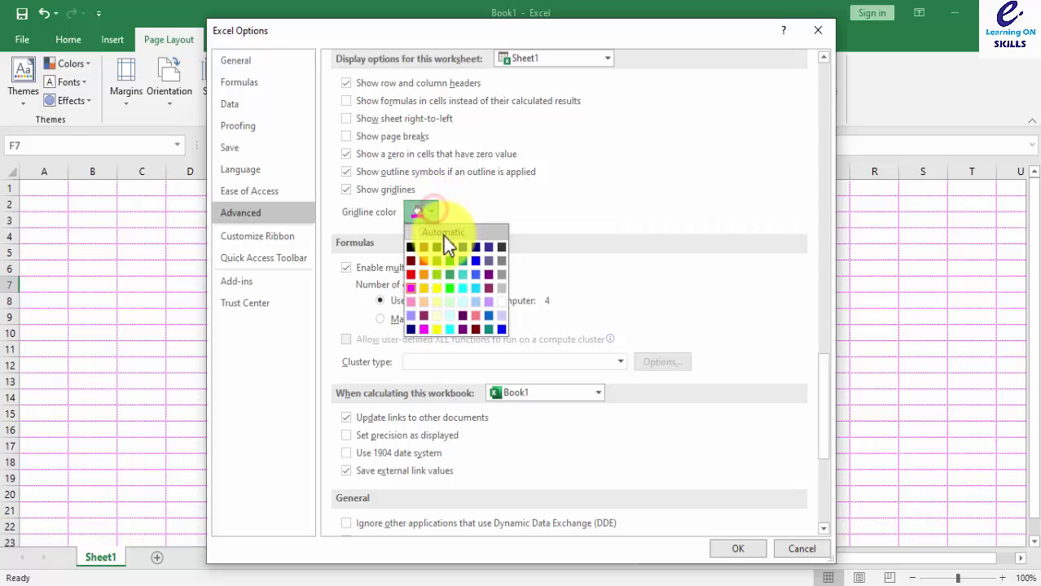
click(443, 238)
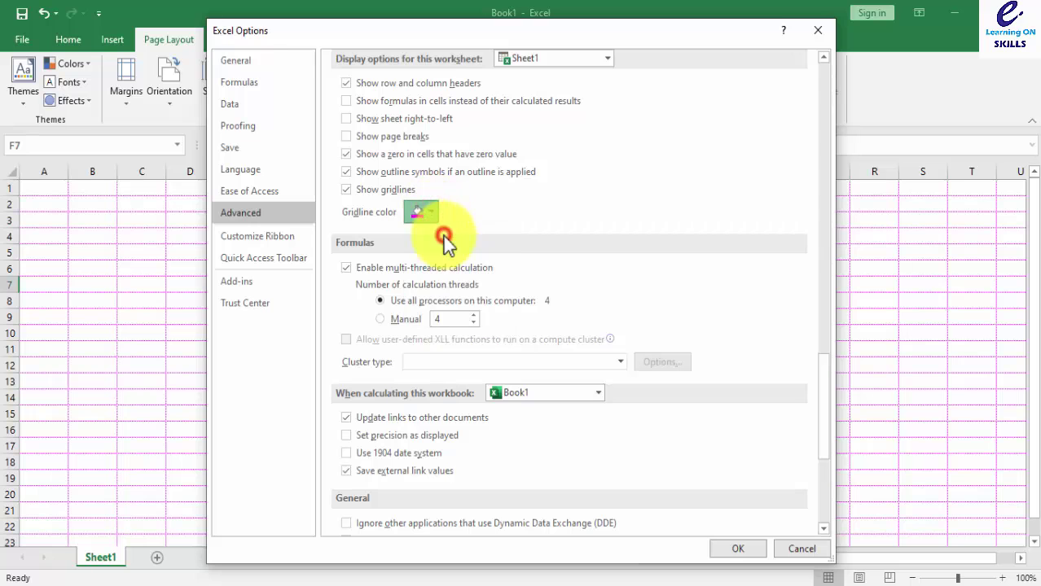
click(731, 549)
click(303, 333)
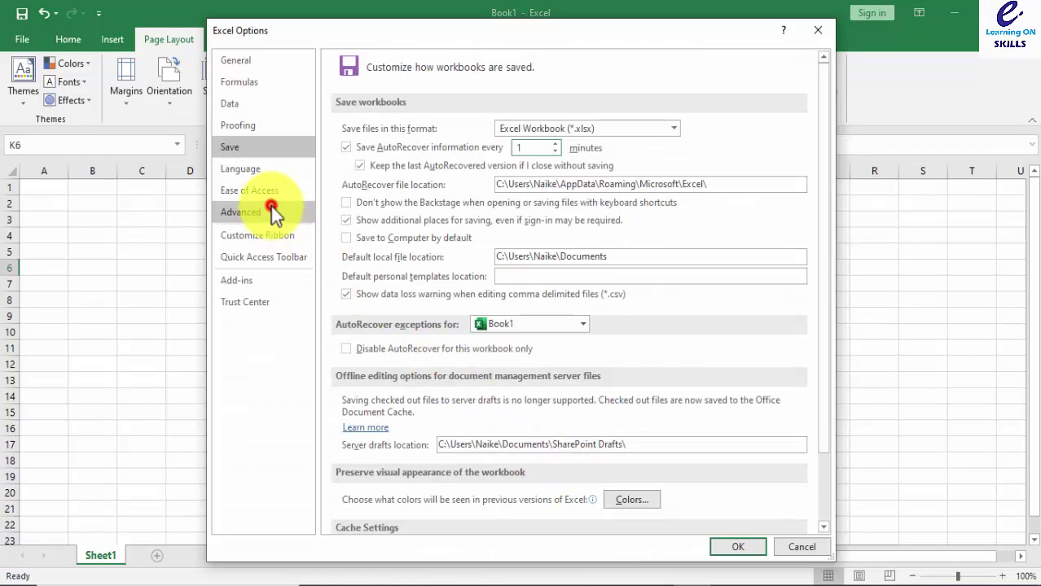
Step: Examine the general section of the advanced options, including the custom lists setting, and close the options
click(245, 212)
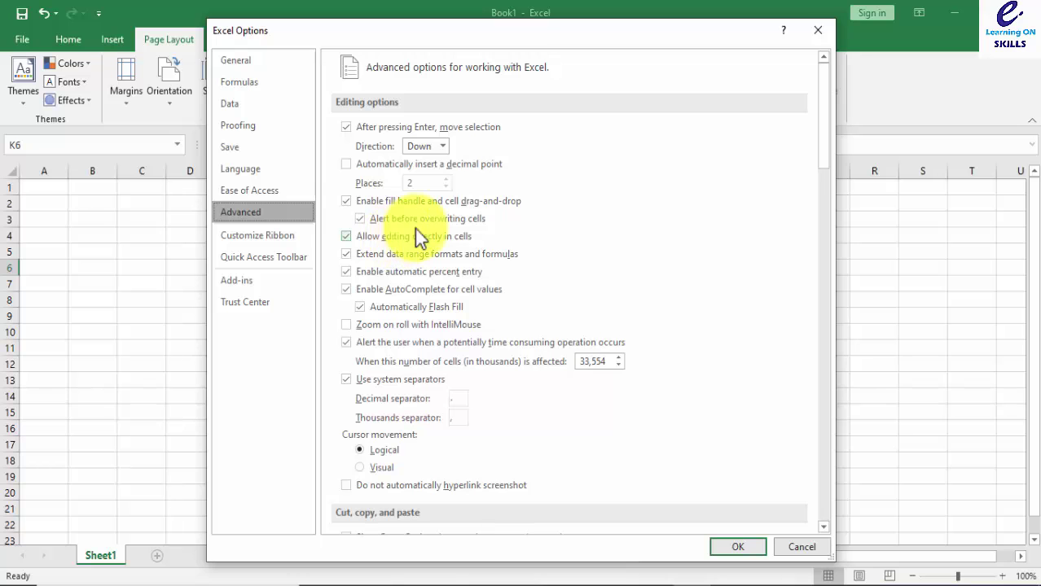
scroll(460, 244, down, 15)
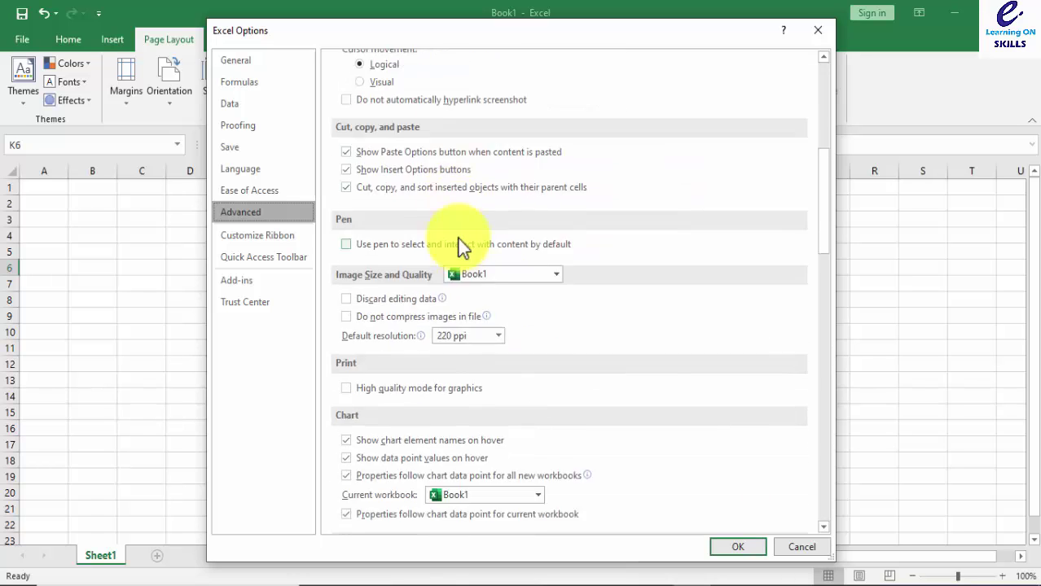
scroll(608, 423, down, 15)
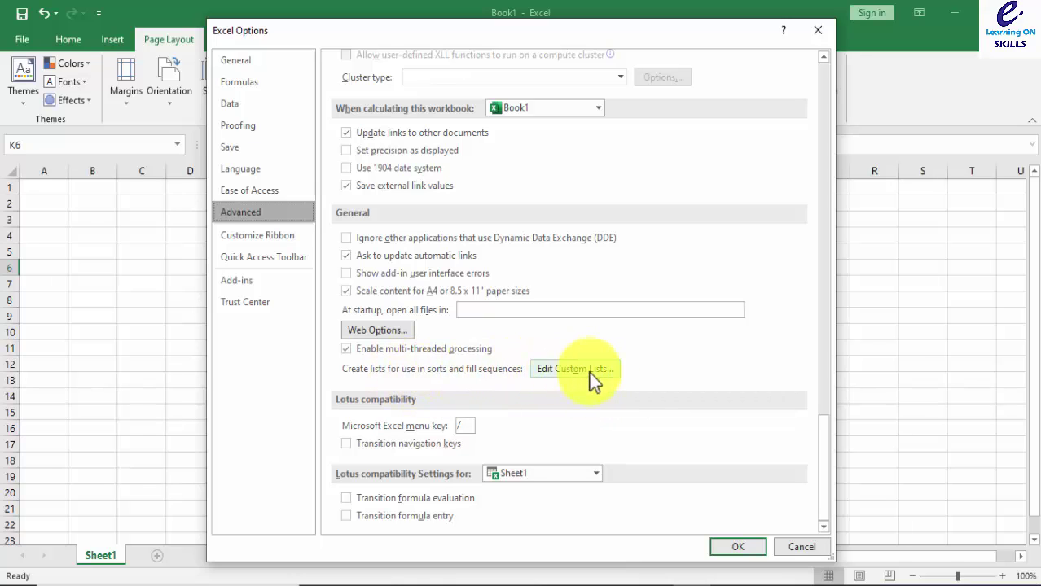
click(735, 549)
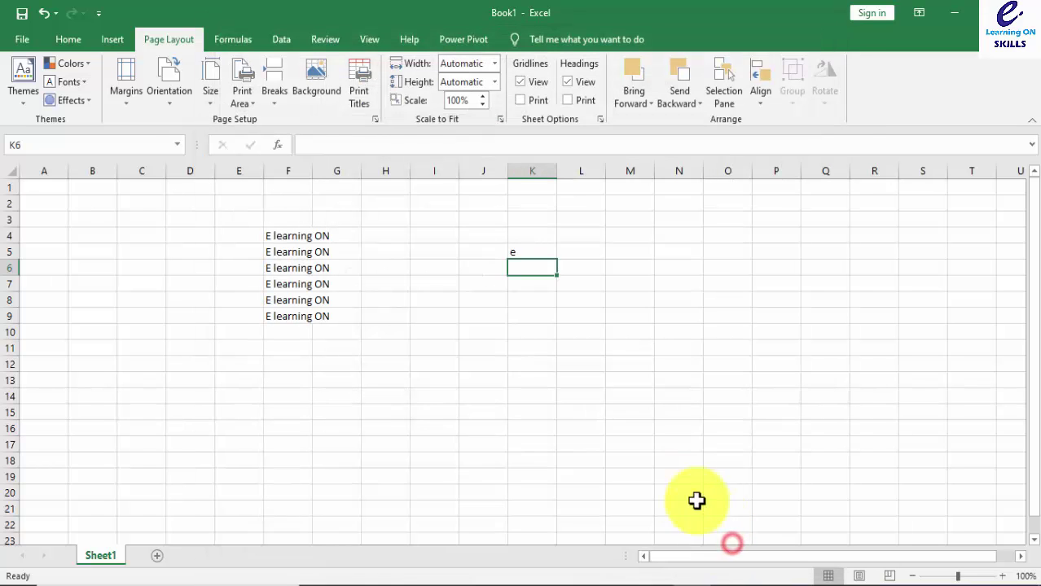
Step: Clear the contents of all cells in Sheet1
click(666, 282)
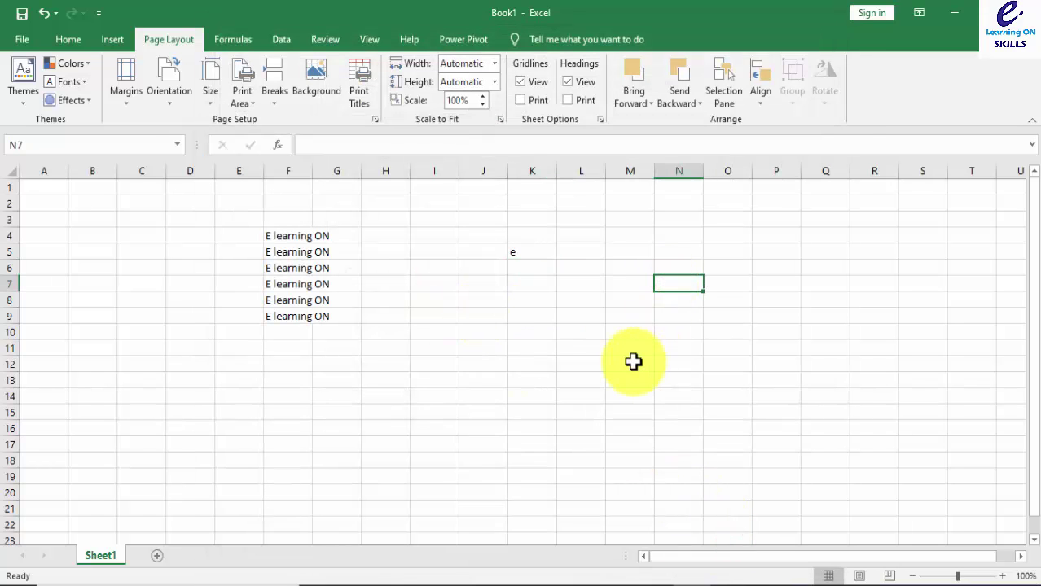
key(ctrl+a)
key(Delete)
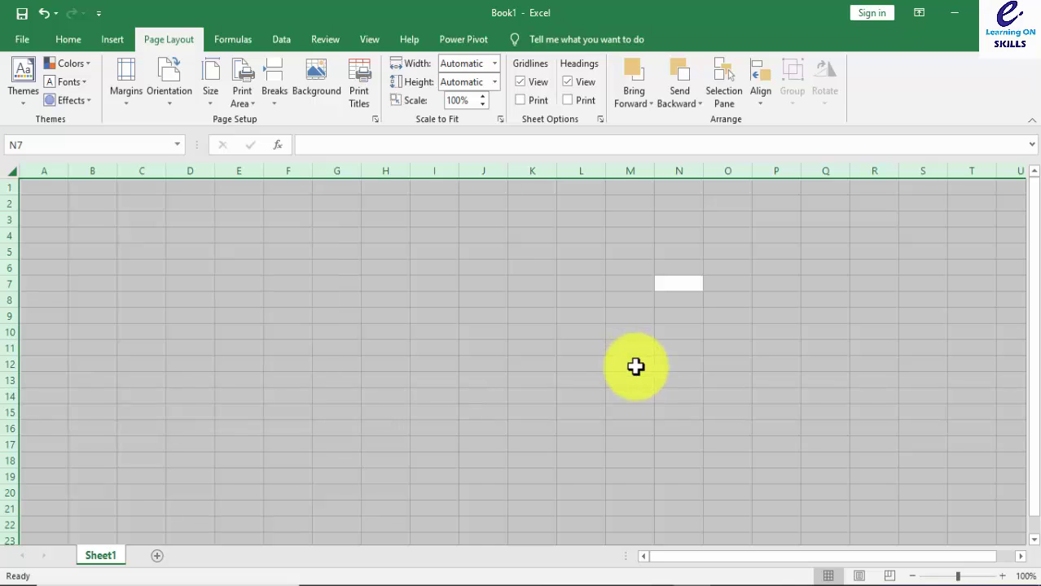
Step: Enter "sunday" in cell J2 and autofill the weekday series down to J22
click(470, 198)
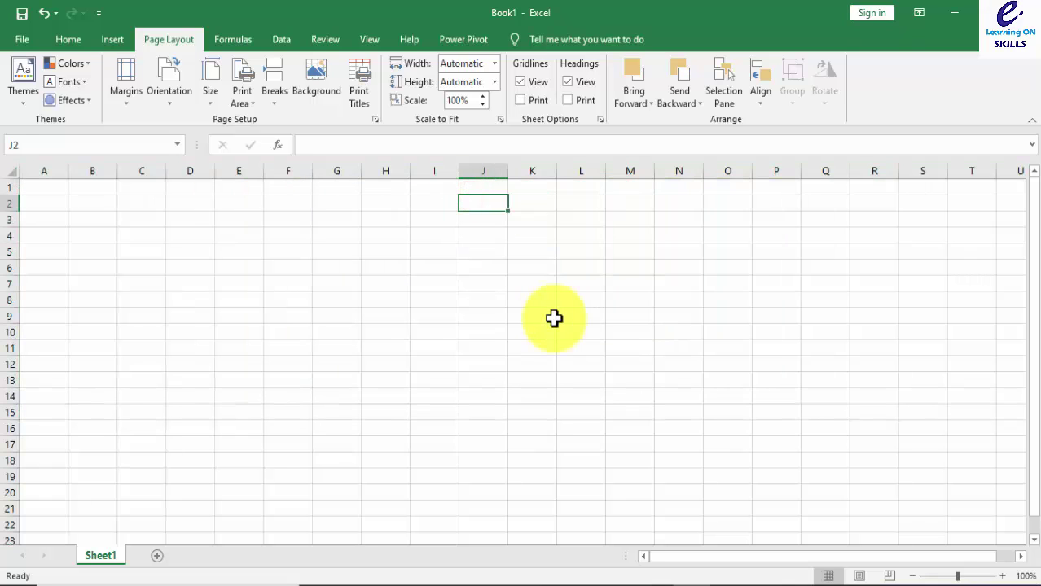
text(sunday)
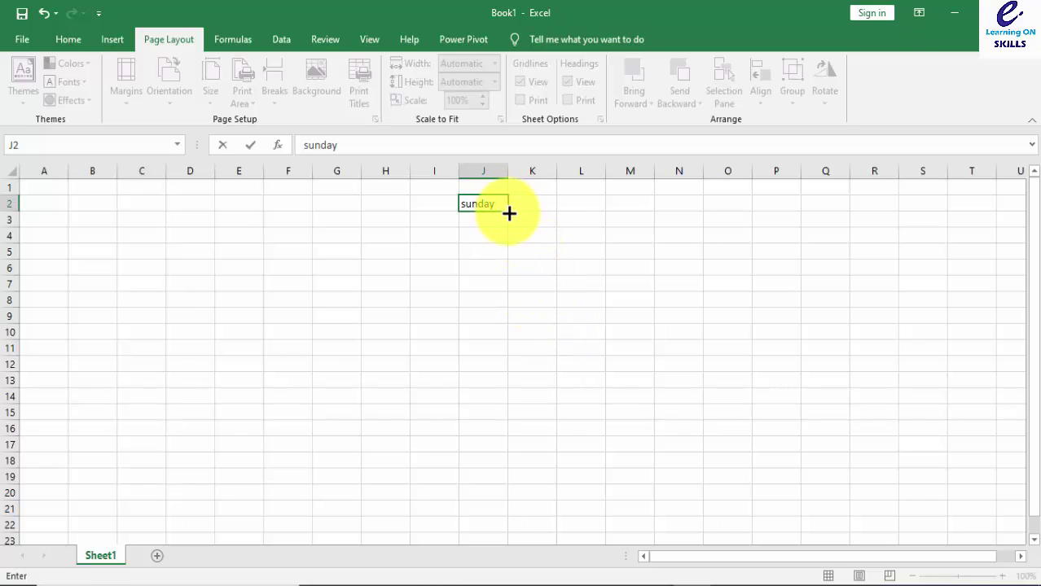
drag(509, 213, 570, 526)
Step: Enter "january" in cell M4 and autofill the month series down to M18
click(632, 236)
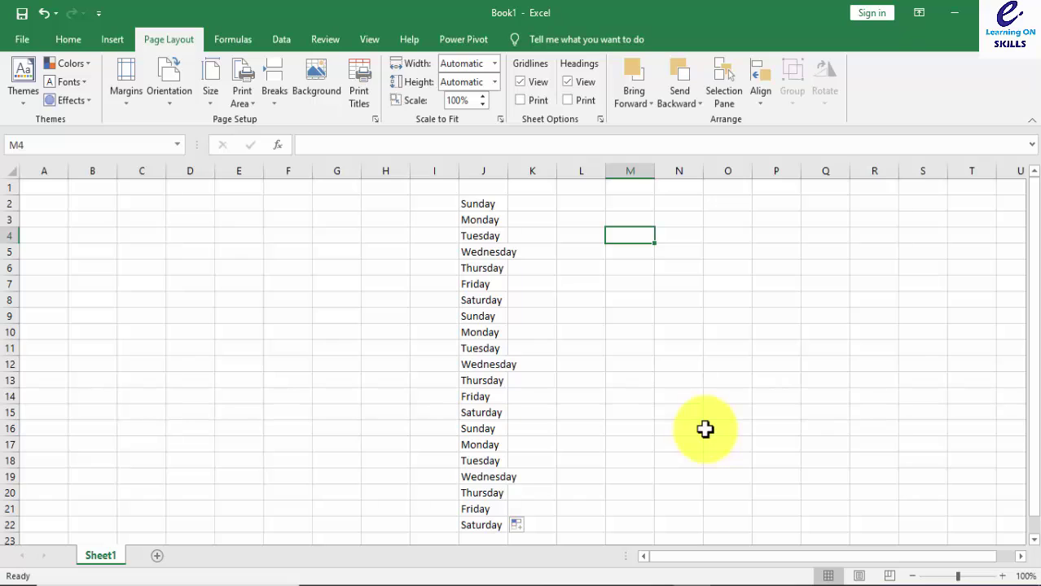
text(january)
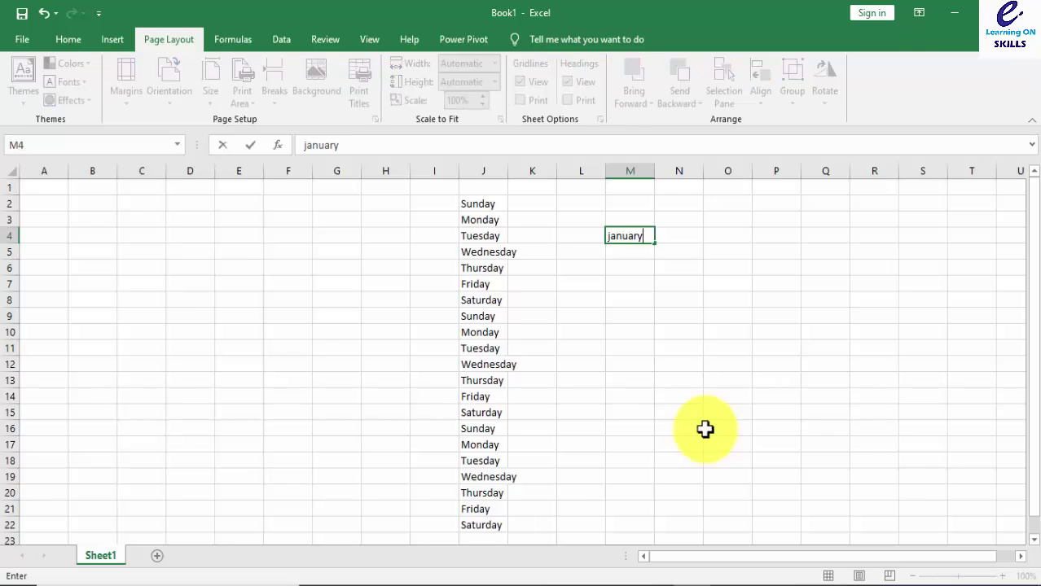
click(656, 245)
drag(658, 245, 668, 461)
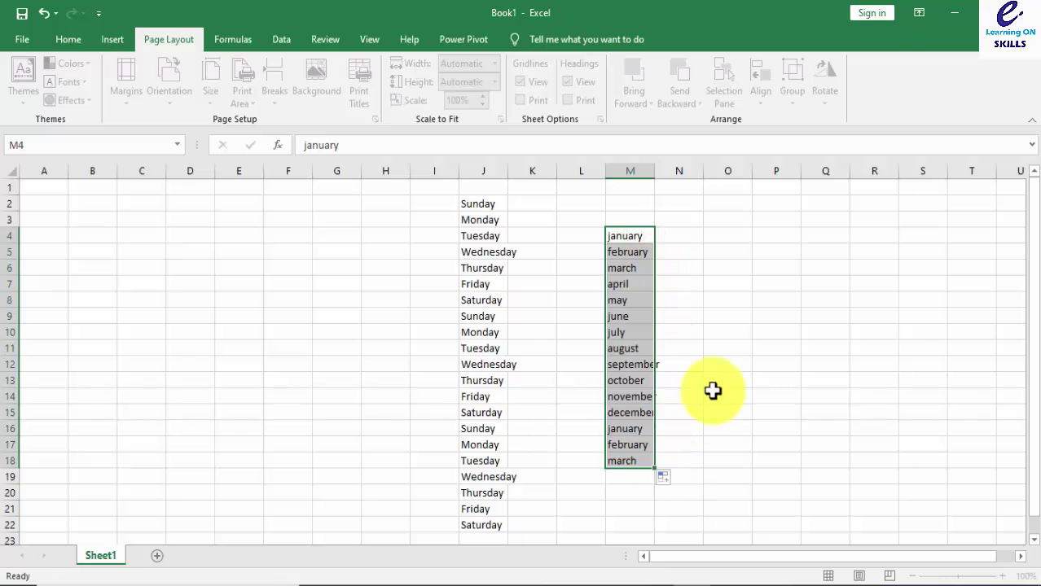
click(754, 272)
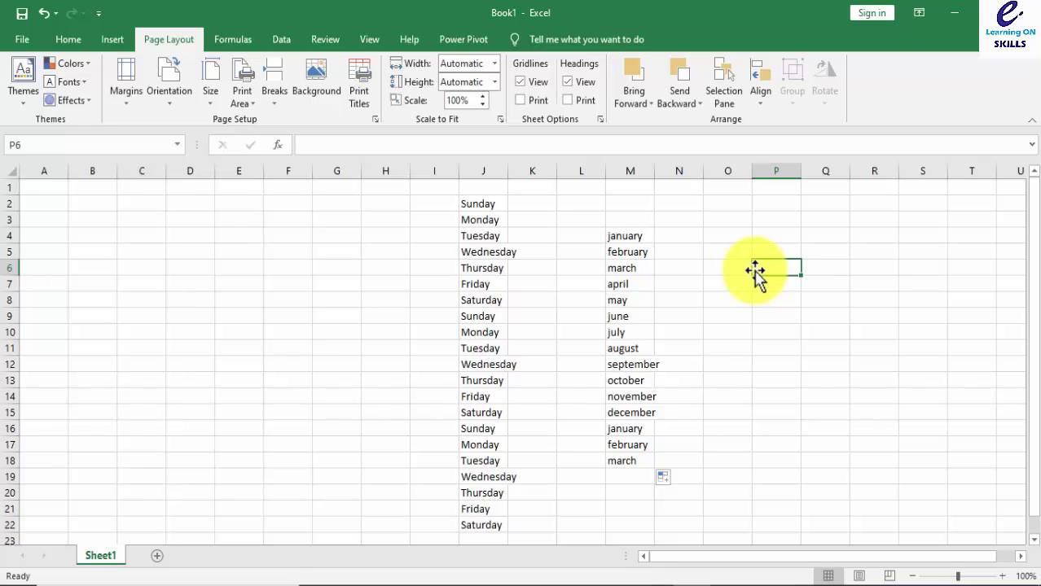
Step: Open the custom lists editor from the general section of Excel's advanced options
click(21, 40)
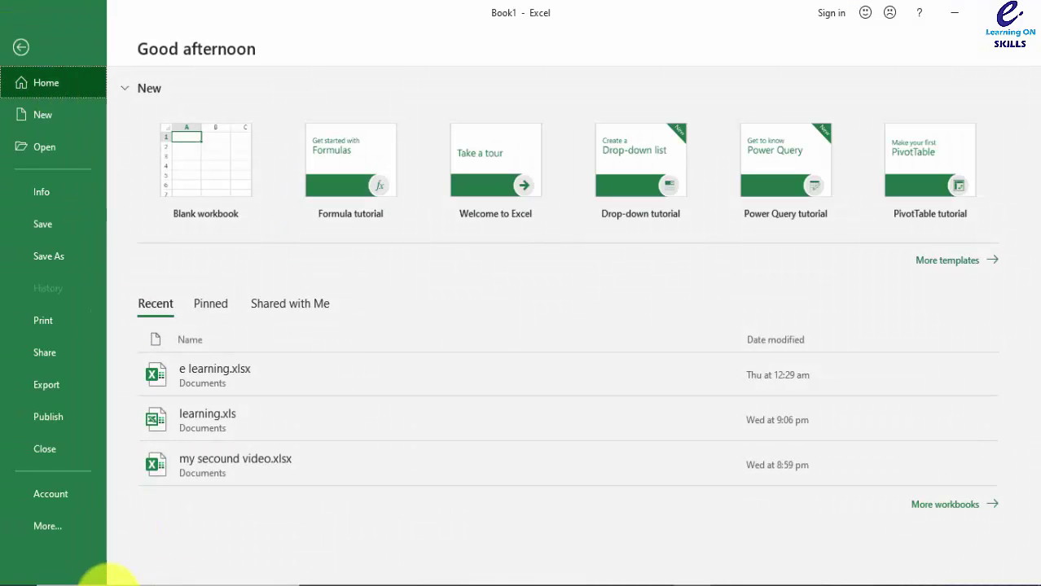
click(64, 525)
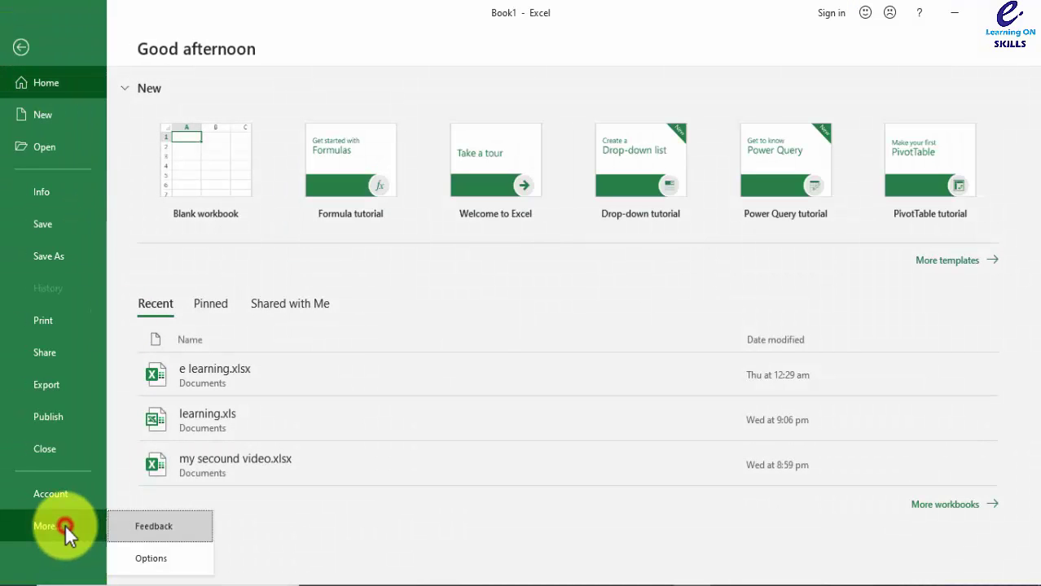
click(171, 558)
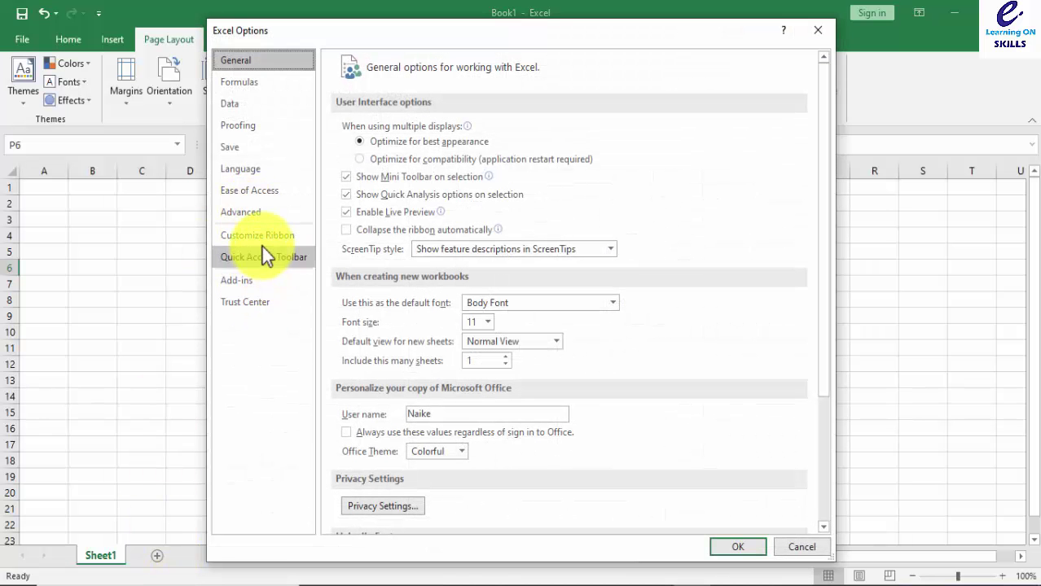
click(259, 216)
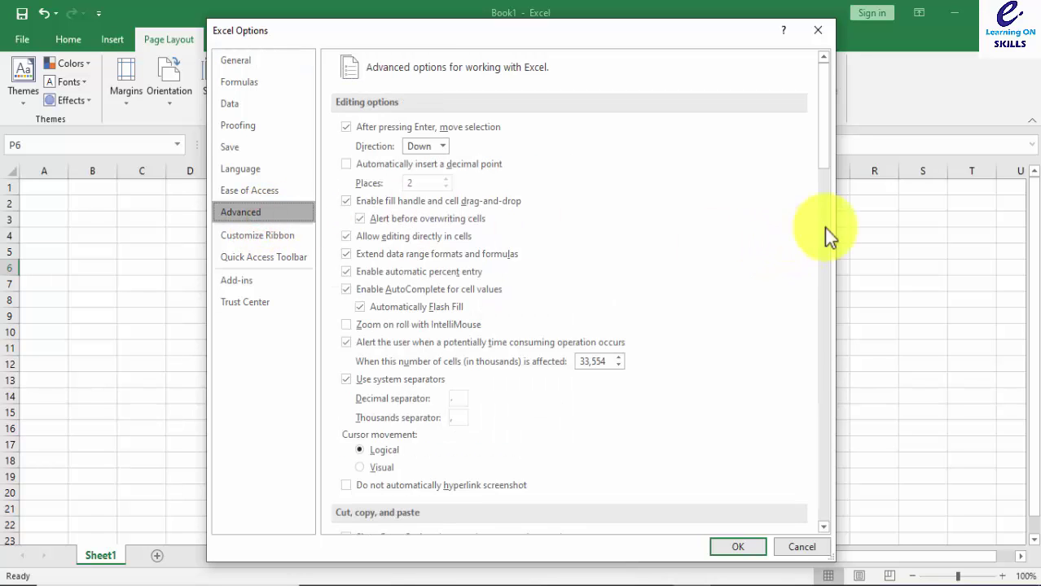
drag(820, 151, 843, 507)
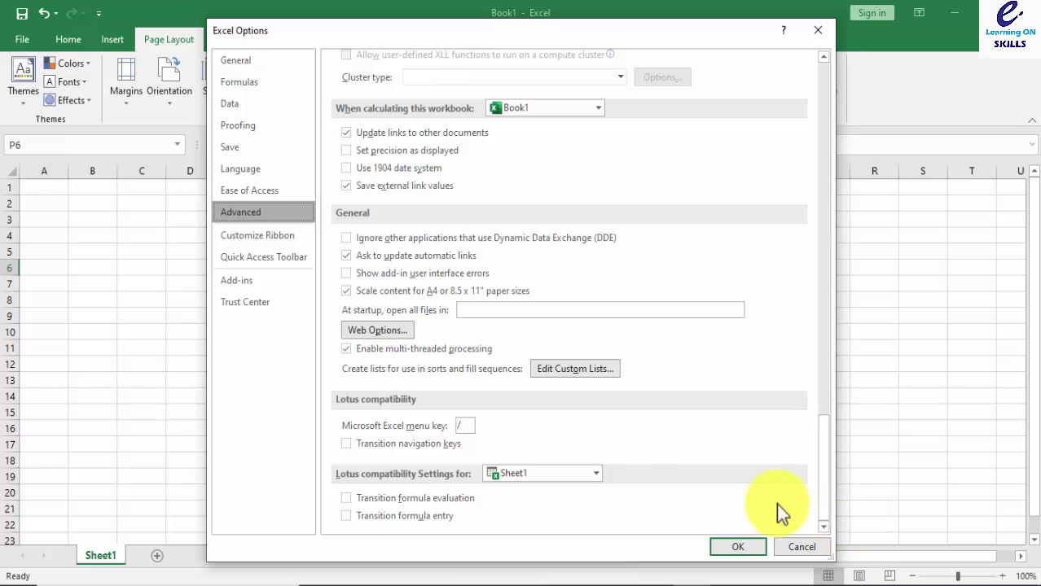
click(570, 367)
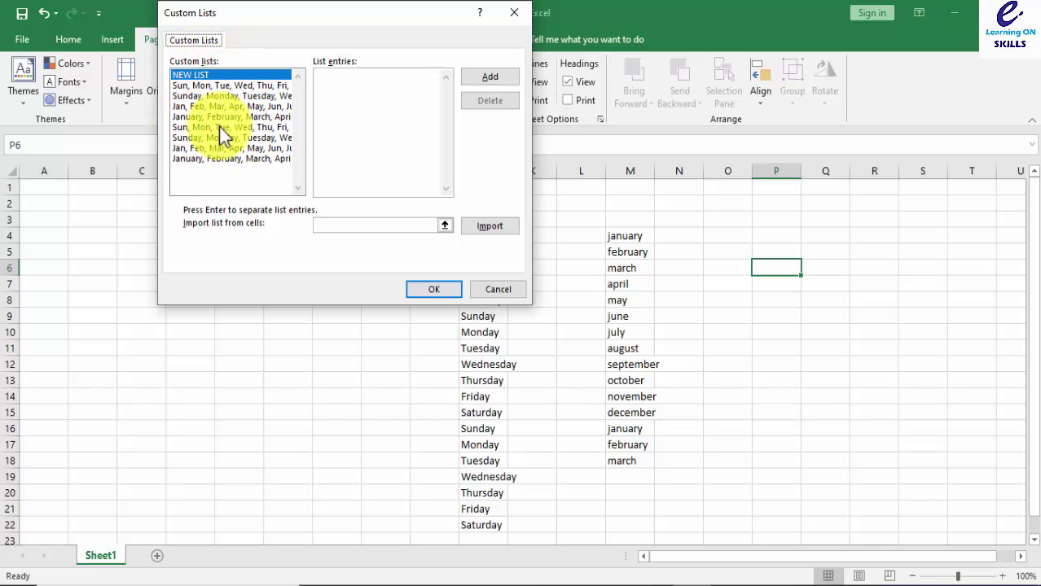
Step: Add a new custom list with nine people's first names as separate entries and apply it, closing the options
click(356, 110)
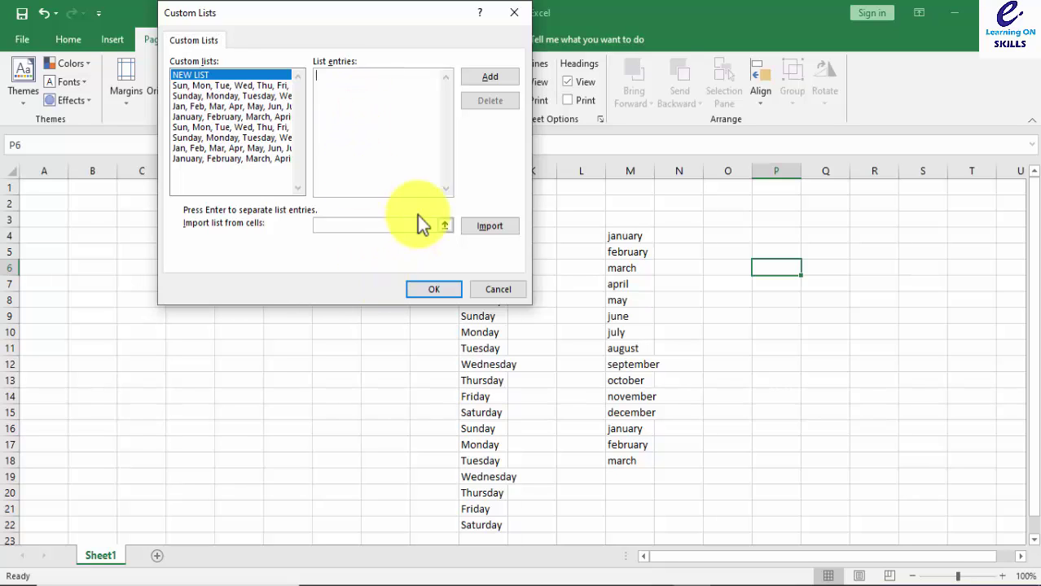
text(wikram)
key(Return)
text(akram)
key(Return)
text(ali)
key(Return)
text(raj)
key(Return)
text(gopal )
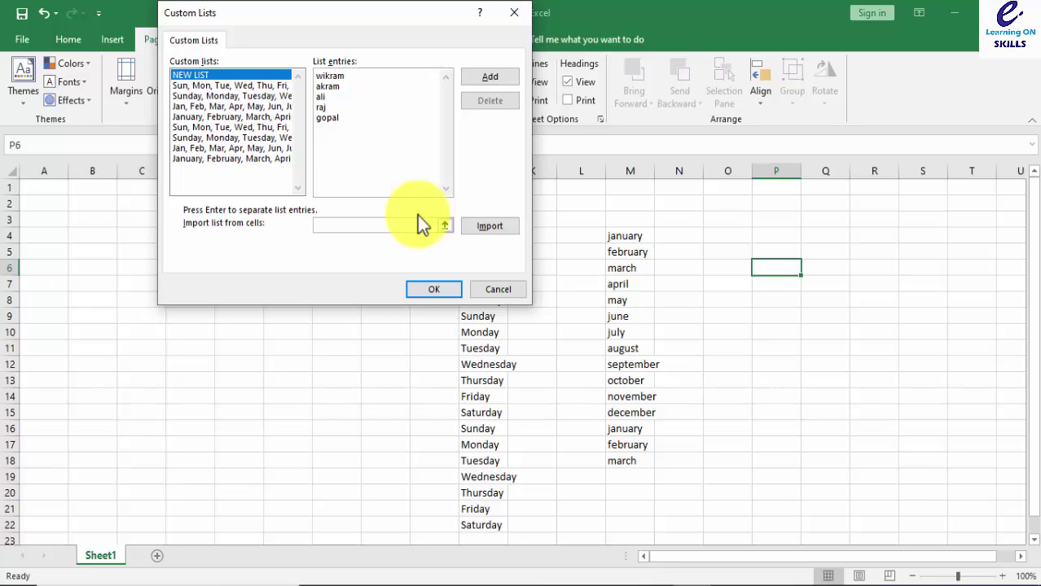
text(yousaf)
key(Return)
text(waseem)
key(Return)
text(khan)
key(Return)
text(ahmed)
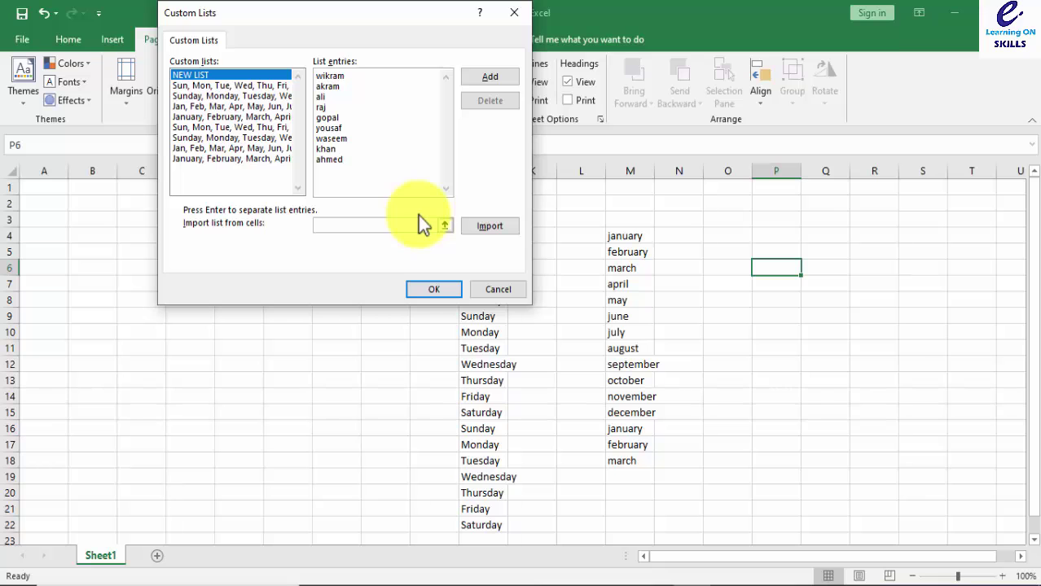
click(489, 75)
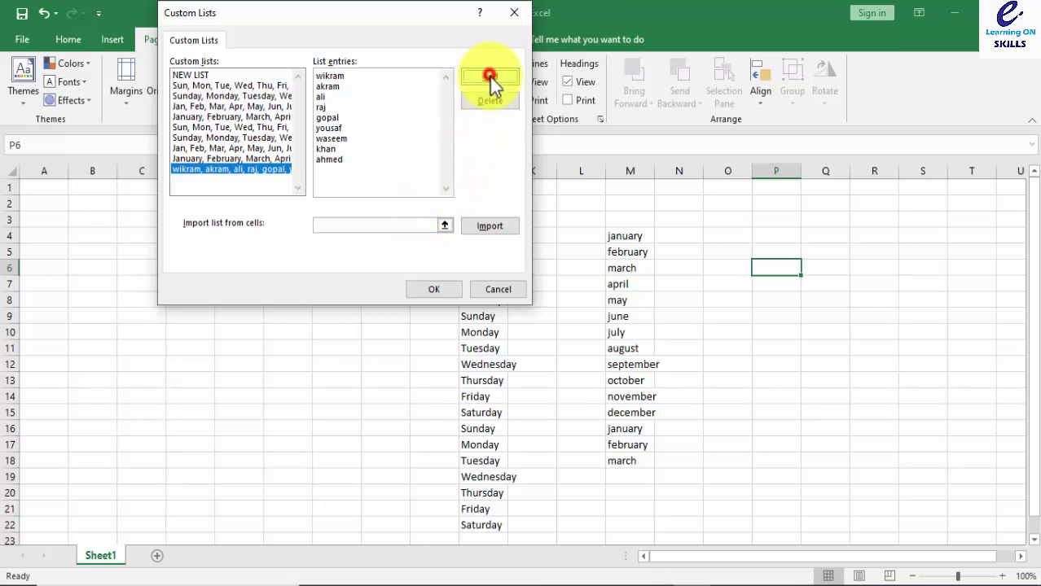
click(431, 287)
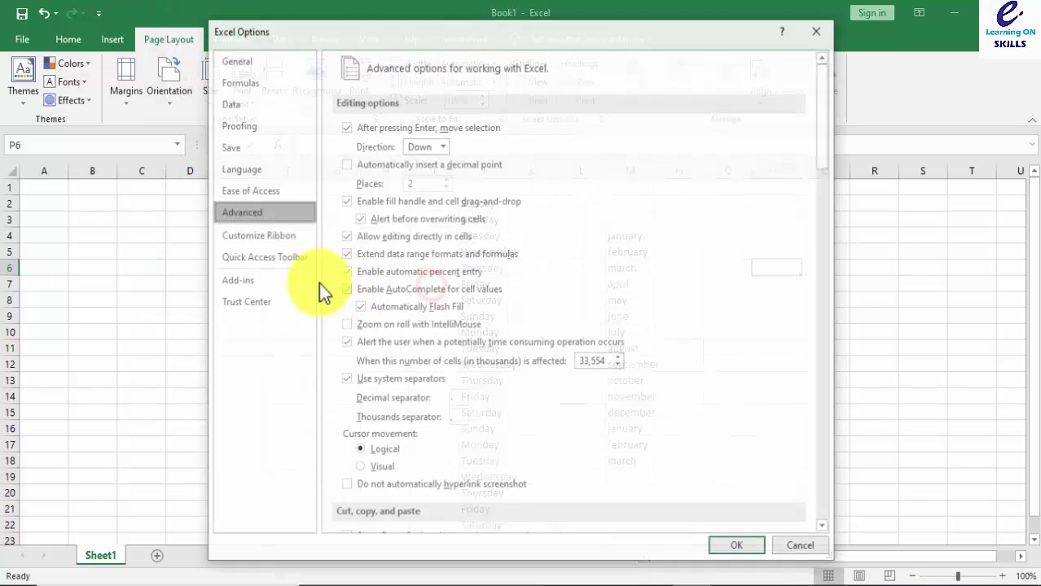
click(731, 539)
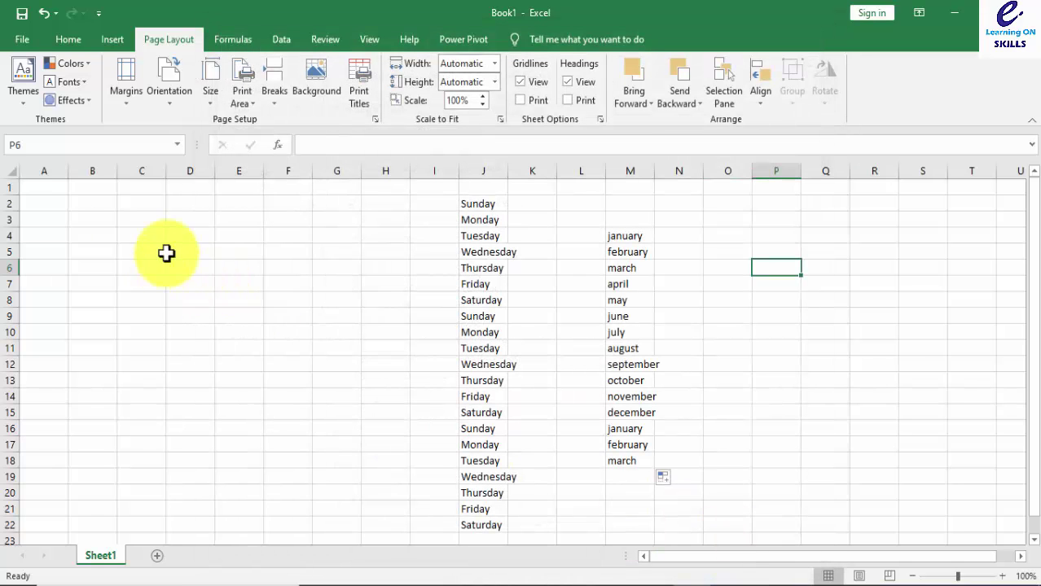
Step: Enter the custom list's third name in cell C3 and autofill the name series down to C21
click(157, 220)
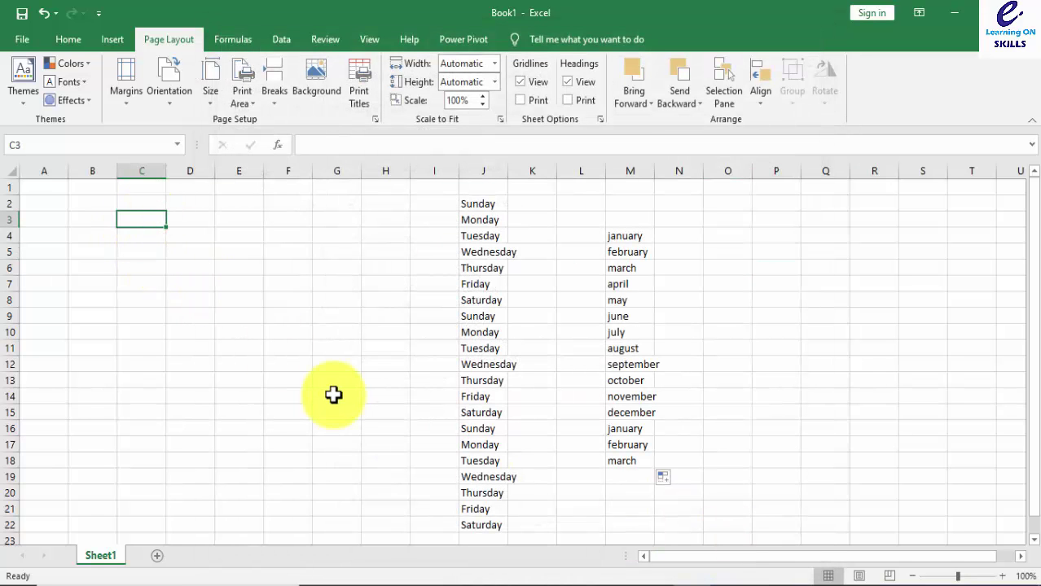
text(ali)
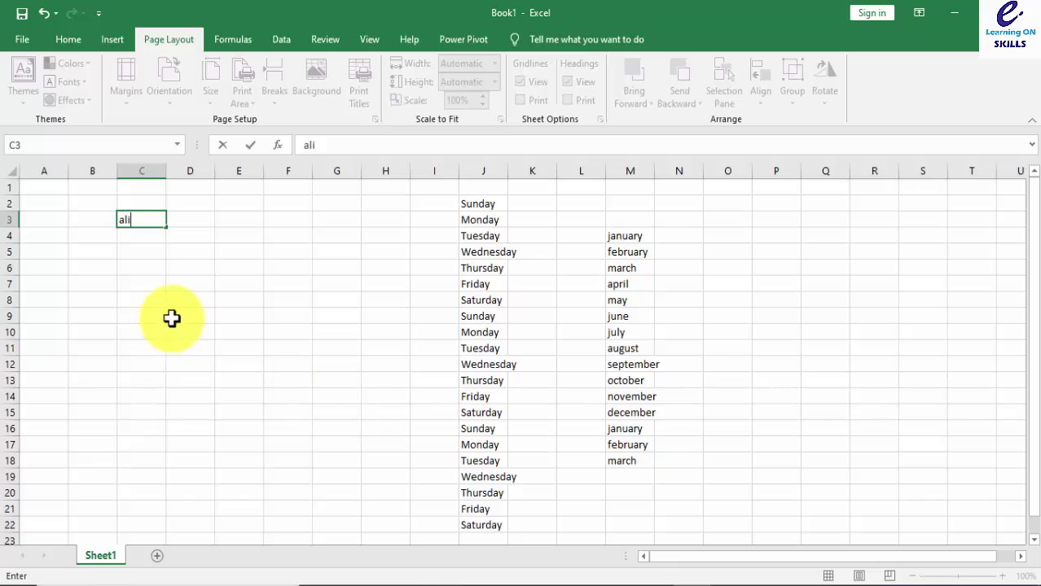
drag(167, 227, 190, 511)
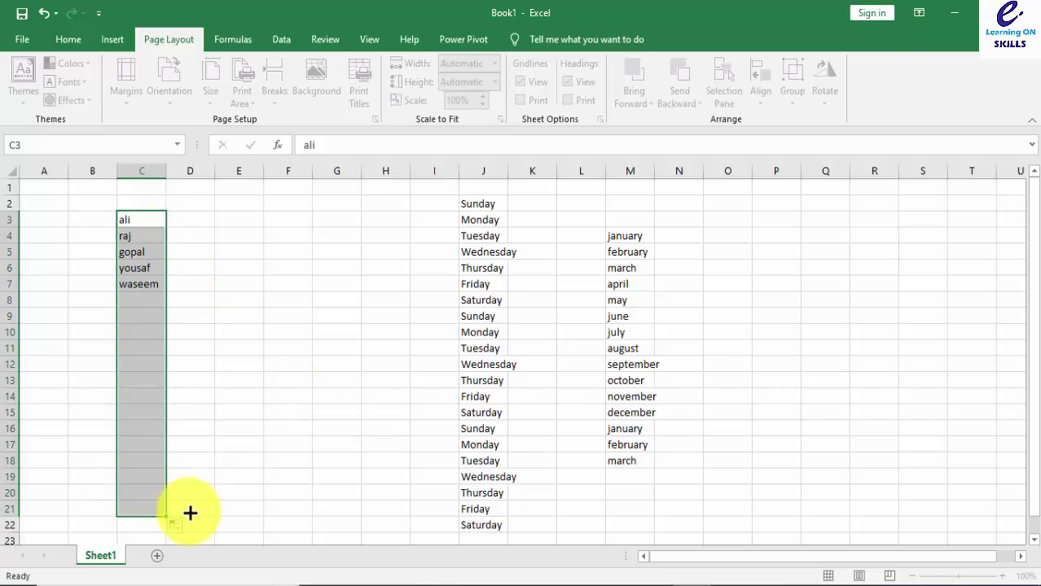
Step: Enter the custom list's fifth name in cell F3 and autofill the name series down to F19
click(294, 223)
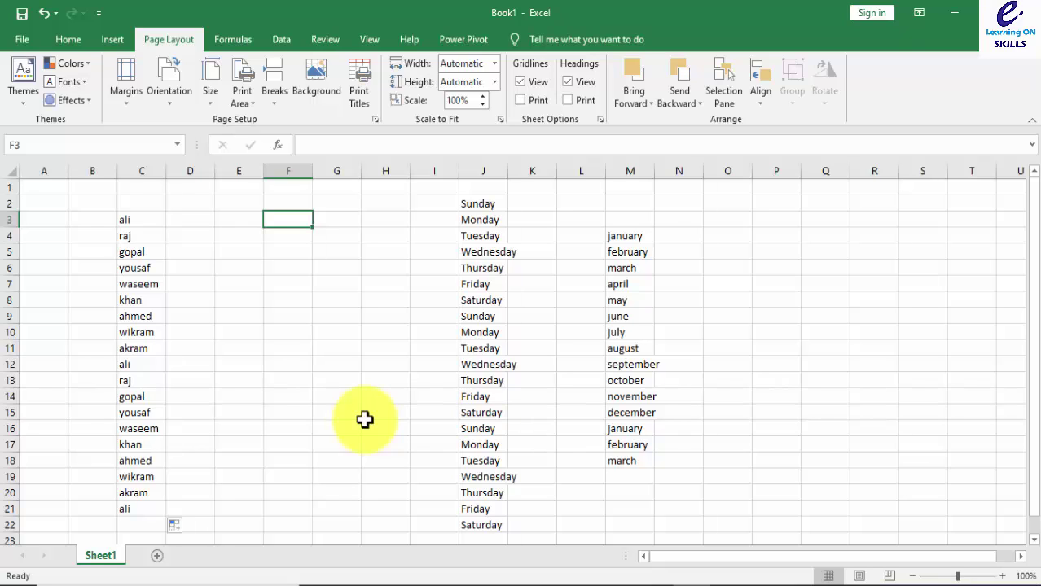
text(gopal)
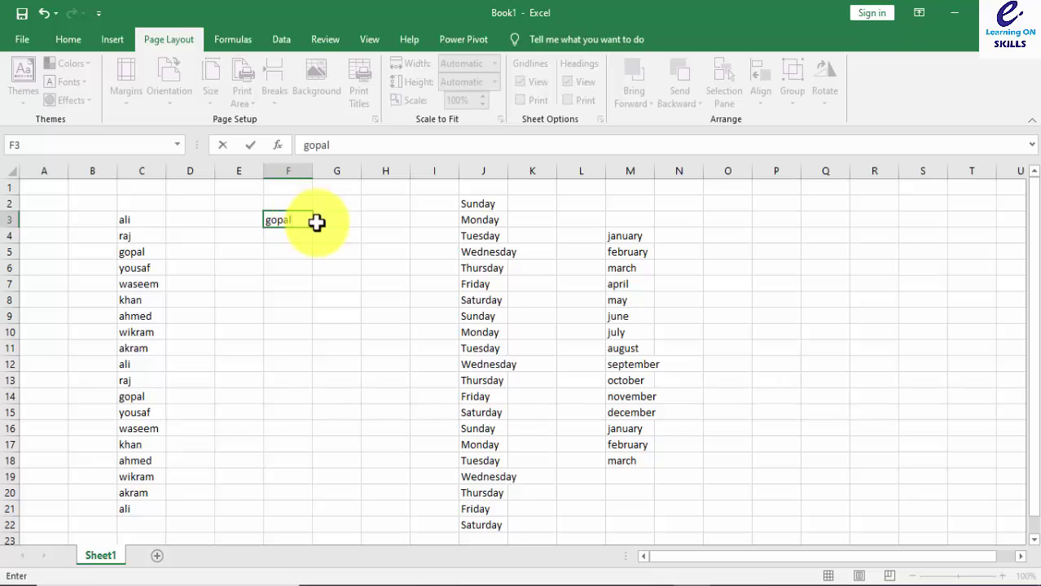
key(ctrl+Return)
drag(312, 227, 363, 481)
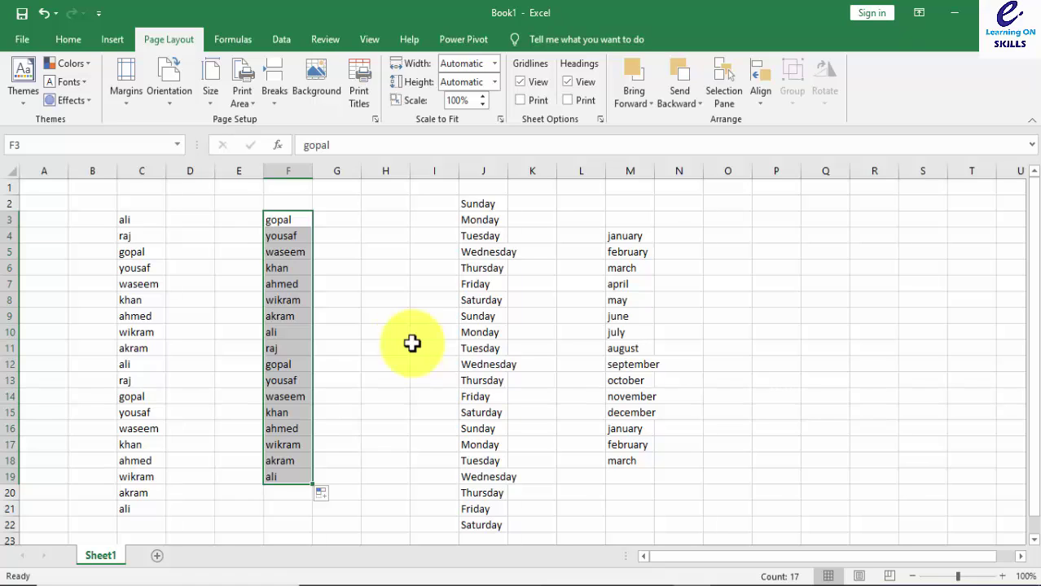
click(210, 216)
Step: Delete the custom list of first names in the advanced options' custom lists editor and apply the change
click(24, 41)
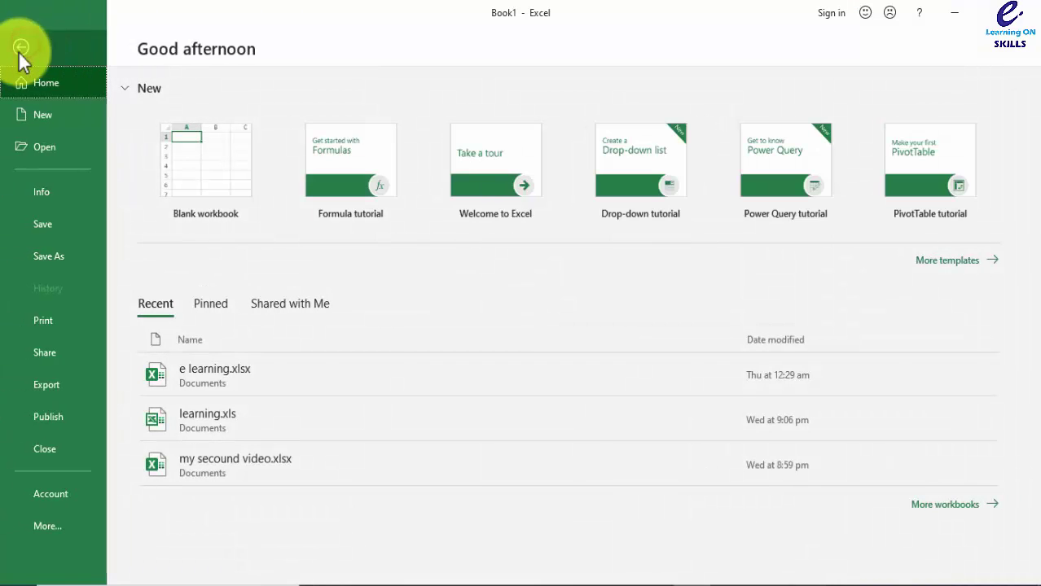
click(64, 525)
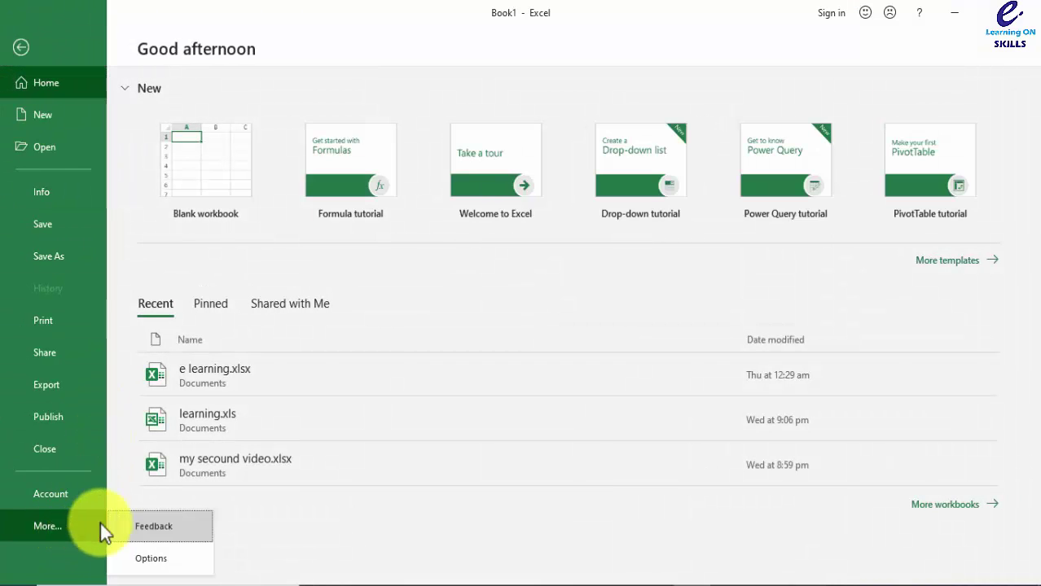
click(151, 558)
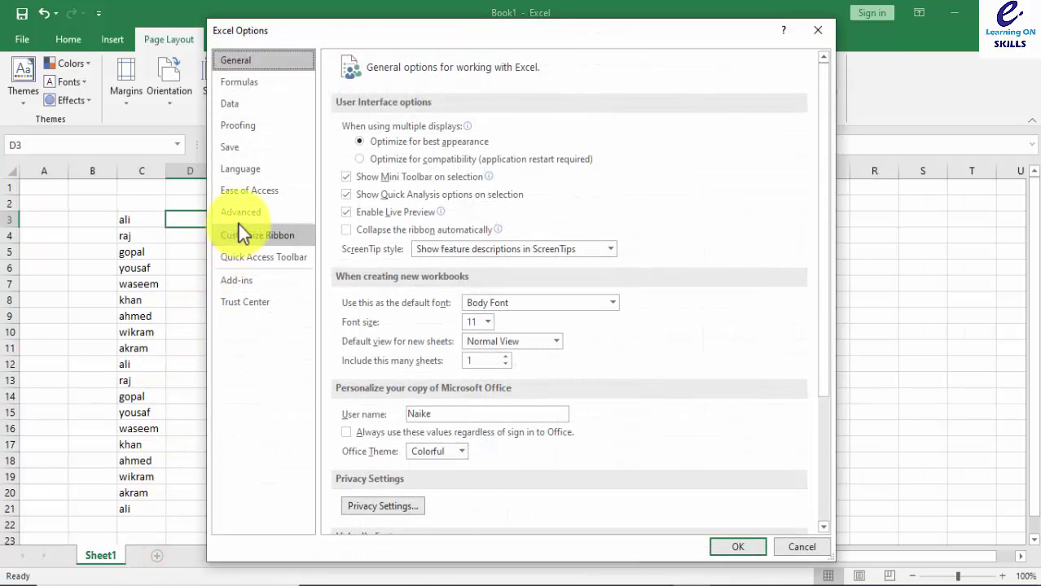
click(241, 213)
drag(824, 126, 837, 472)
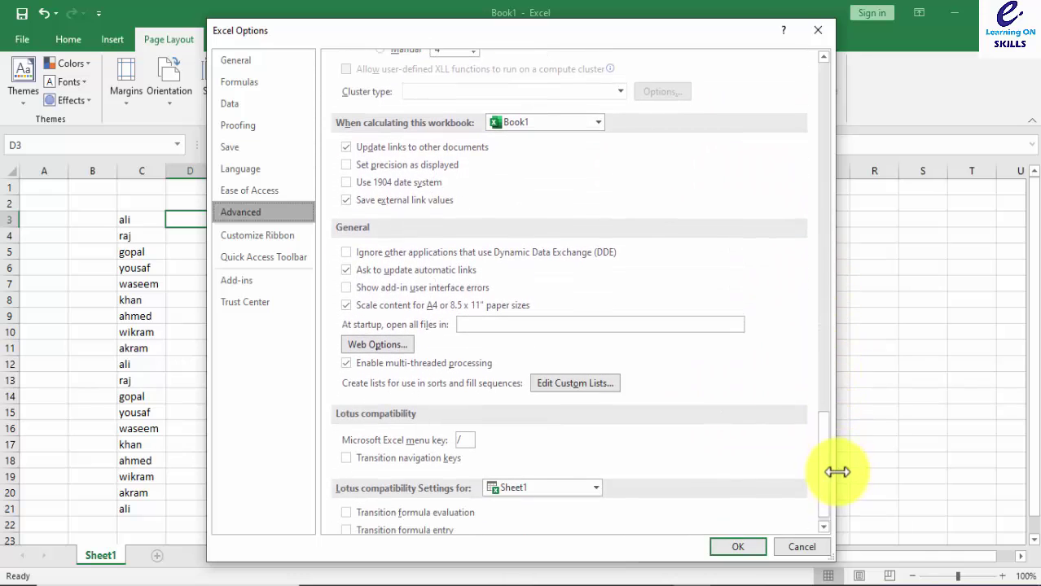
click(585, 386)
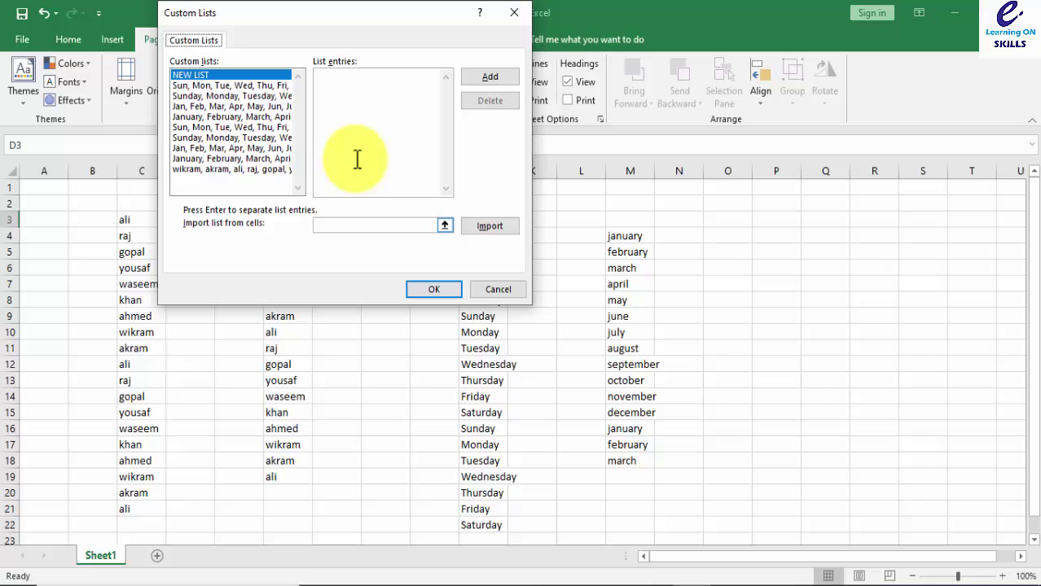
click(260, 170)
click(499, 104)
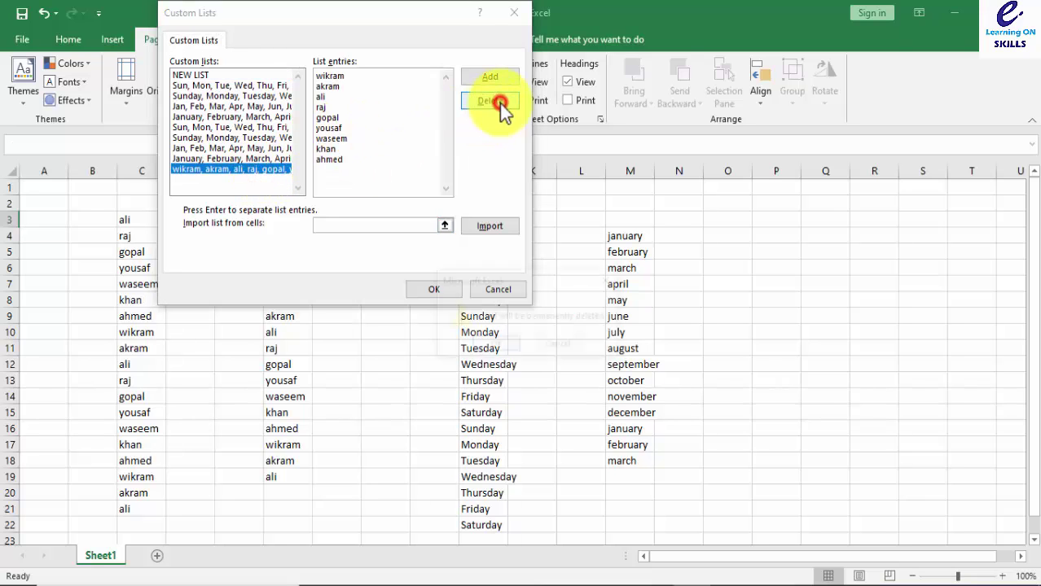
click(482, 346)
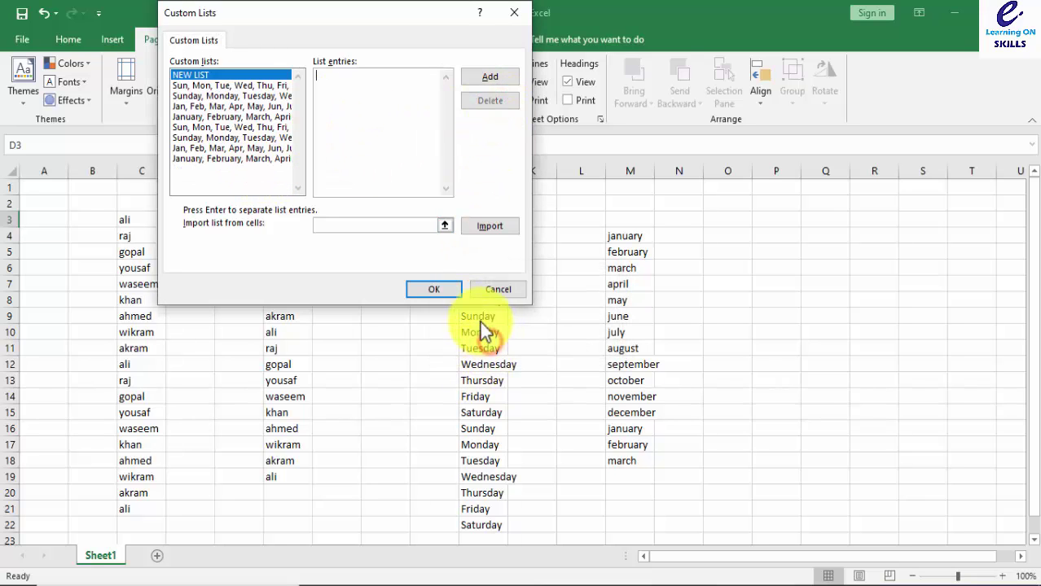
click(445, 291)
click(737, 549)
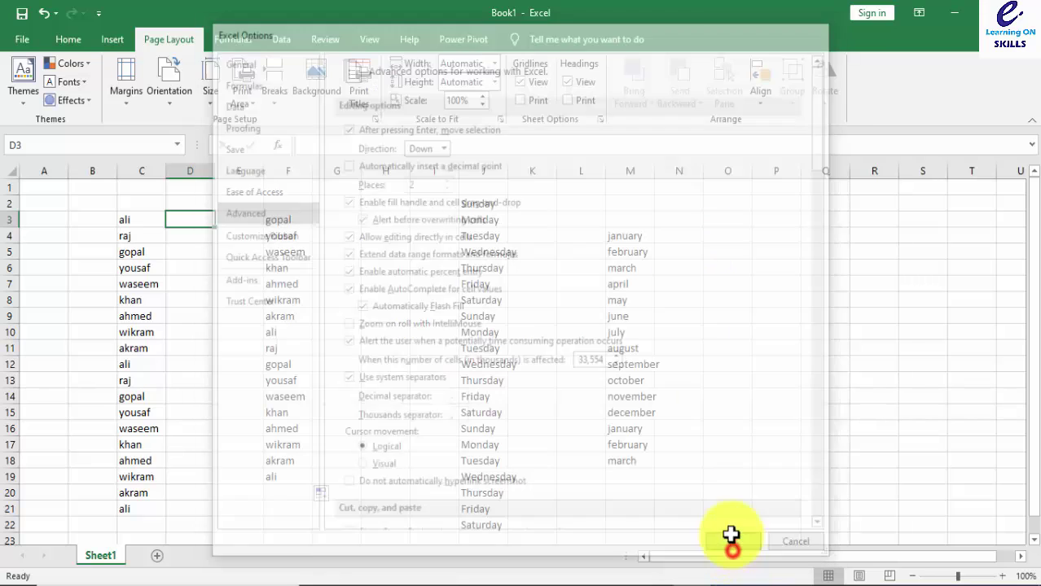
Step: Enter the deleted list's fifth name in cell O6 and autofill it down to O19
click(746, 262)
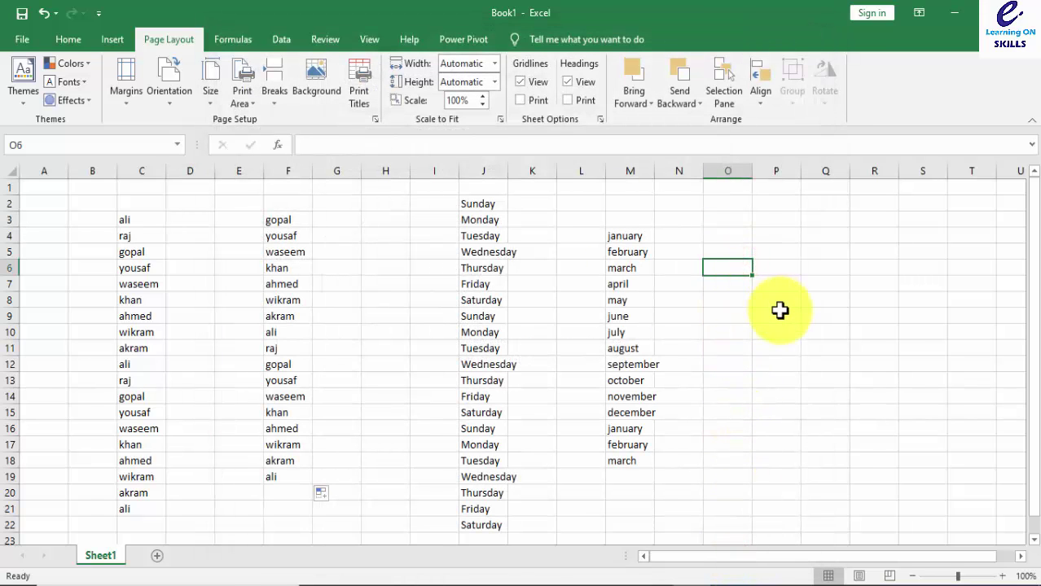
text(gopal)
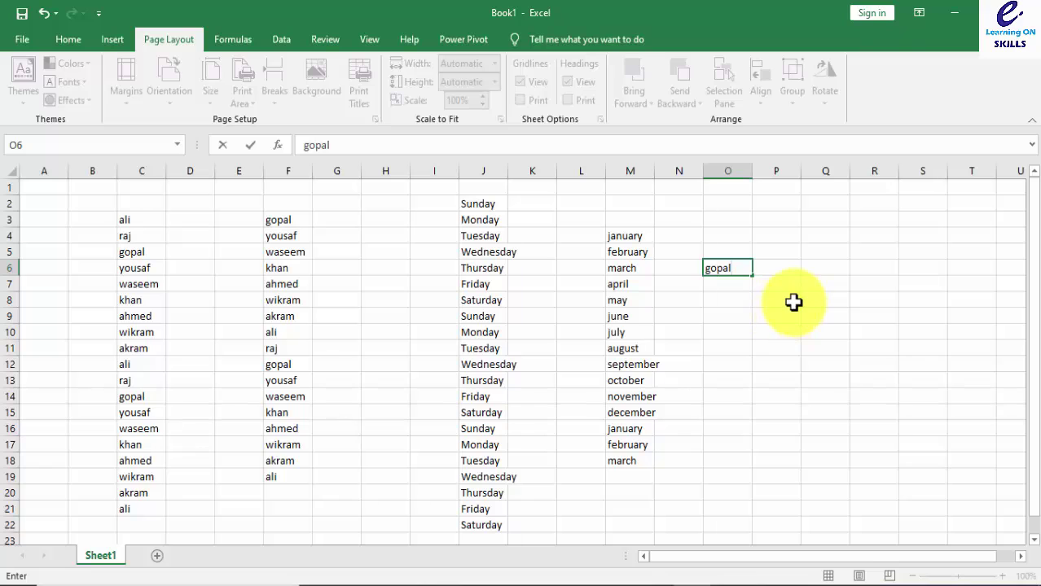
drag(753, 275, 768, 480)
click(828, 311)
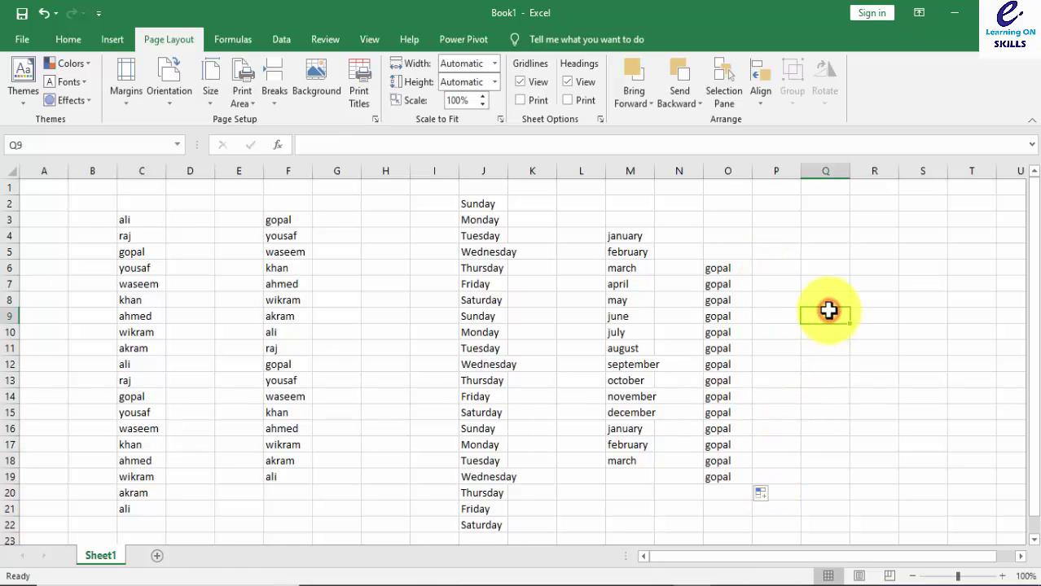